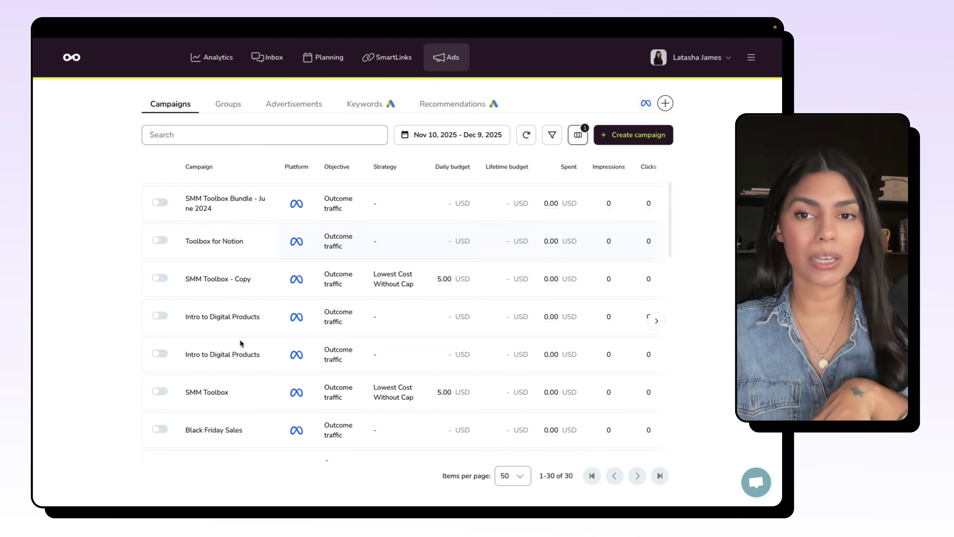
Switch the SMMA Jan 2024 Campaign on and back off in the campaign list.
click(160, 201)
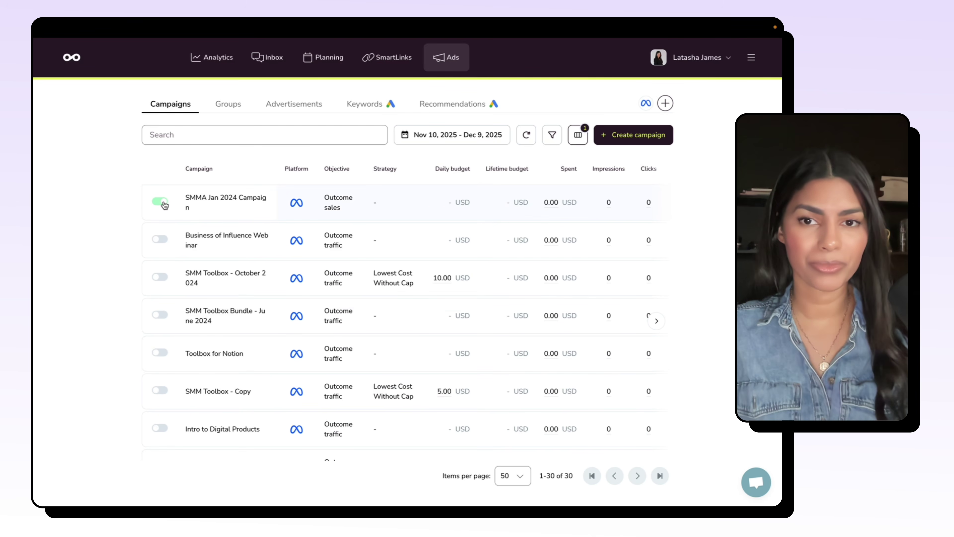
scroll(229, 243, down, 5)
scroll(228, 243, up, 1)
scroll(229, 242, down, 2)
scroll(228, 243, up, 8)
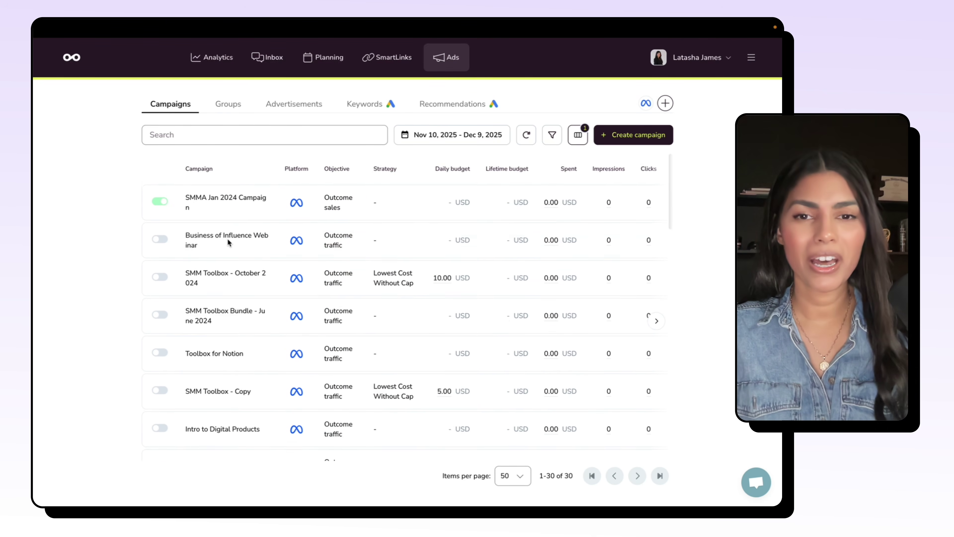
click(160, 201)
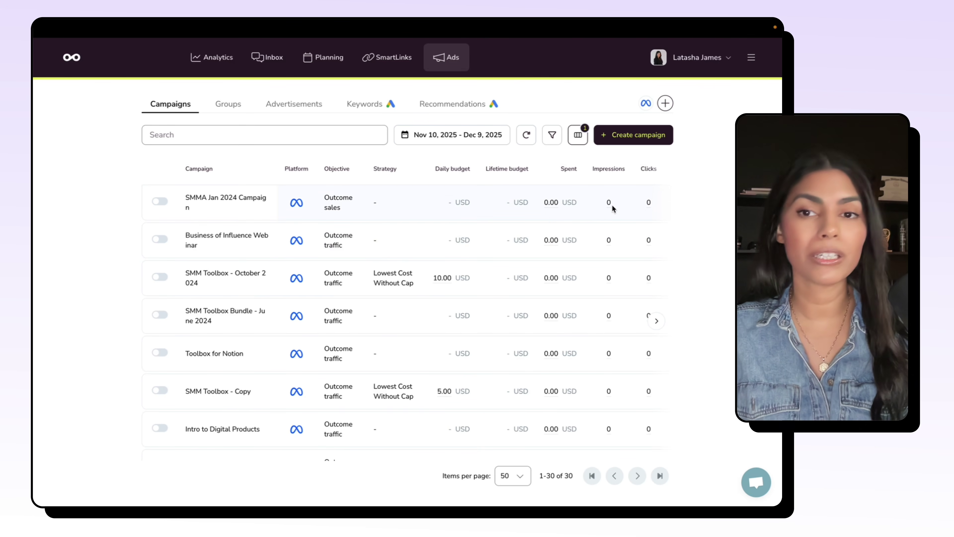
Sort the campaign list by impressions and clear that sorting again.
click(608, 170)
click(622, 173)
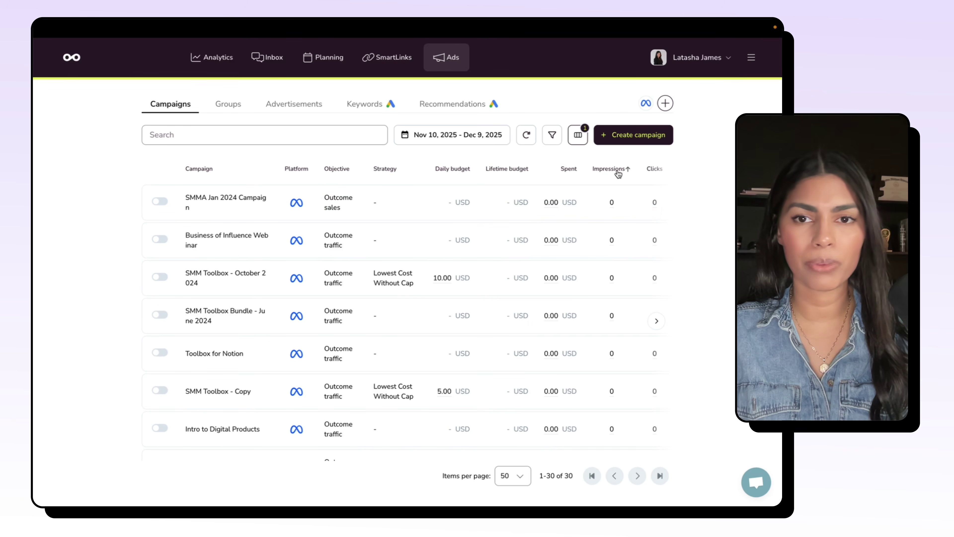
click(618, 173)
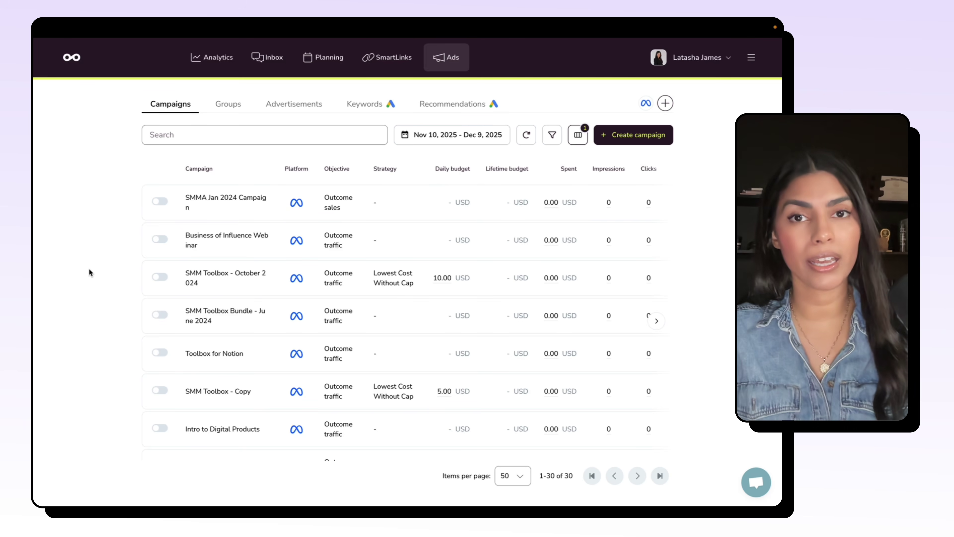
Look through the ad account's groups, advertisements, keywords and recommendations.
click(228, 104)
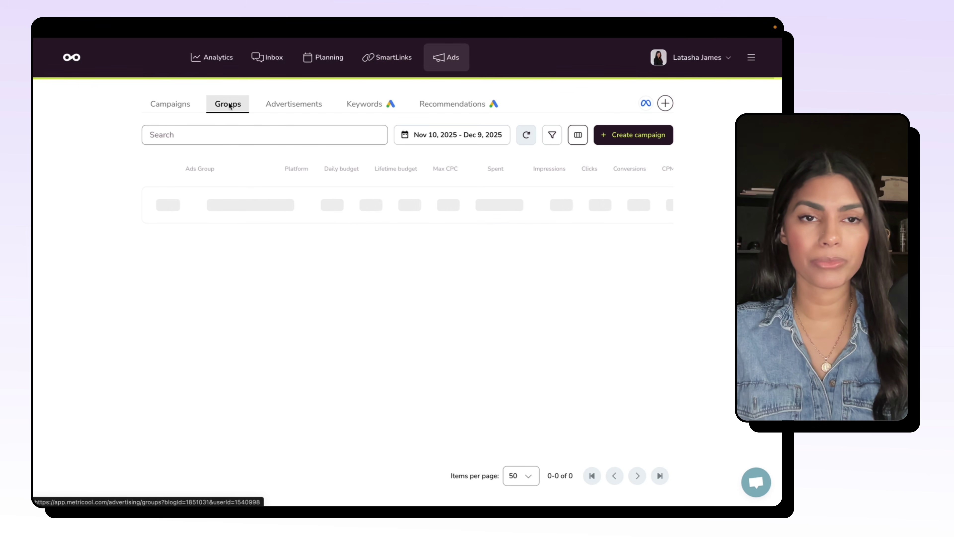
click(304, 111)
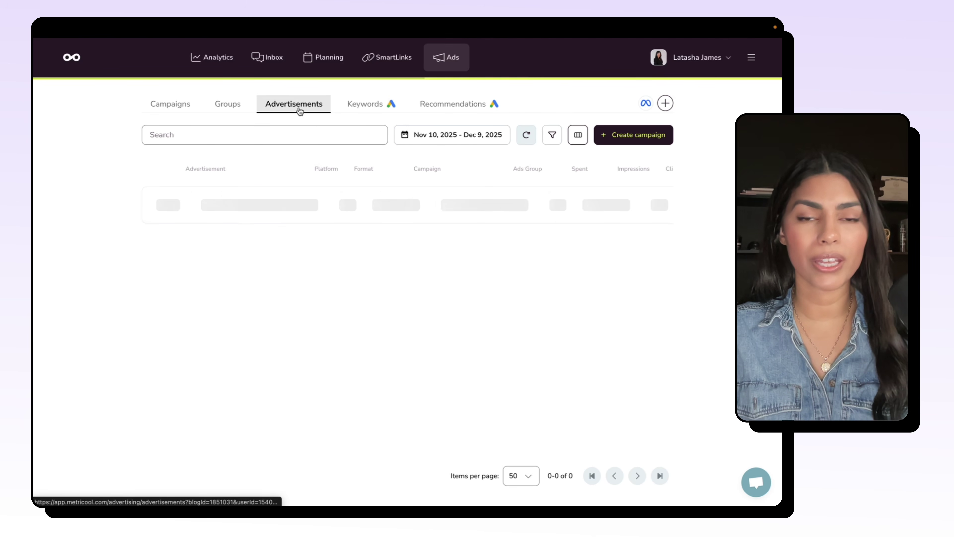
click(367, 104)
click(464, 105)
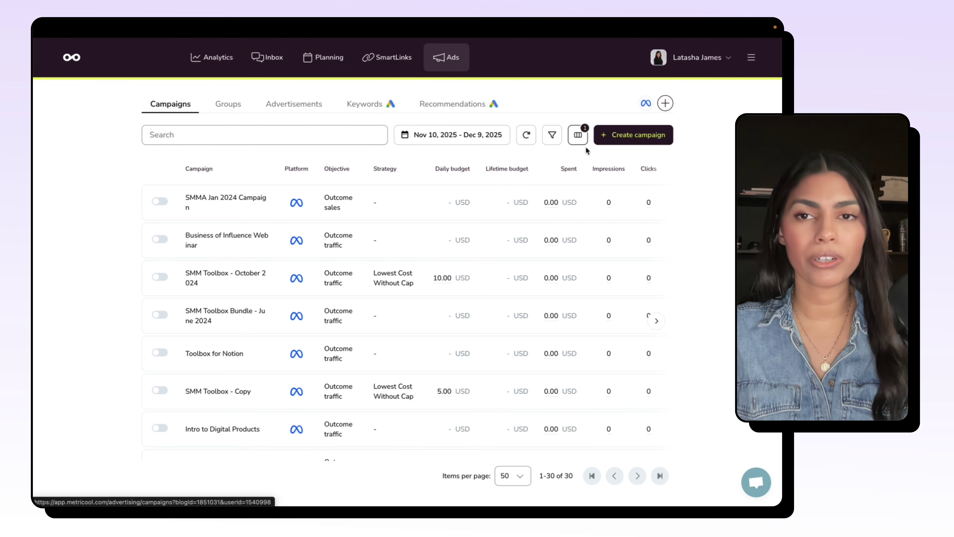
Start a new campaign named "Traffic Ad - December 2026" and enter the smma course page's address as its target URL.
click(640, 139)
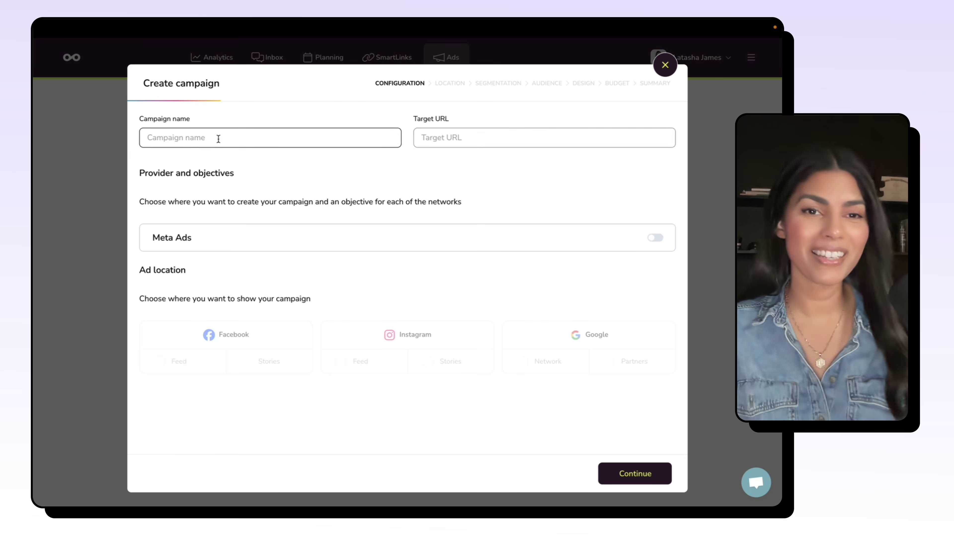
click(199, 138)
text(T)
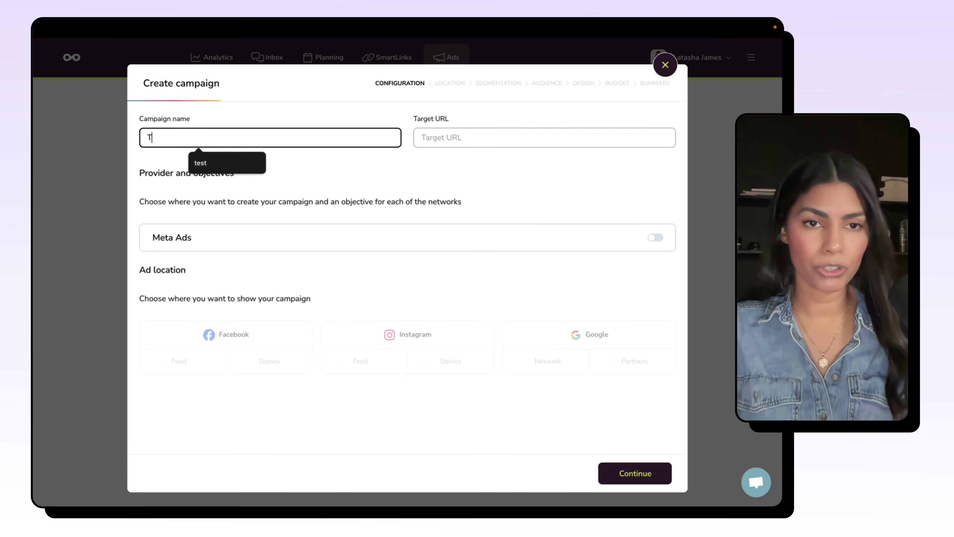
text(raffic Ad = D)
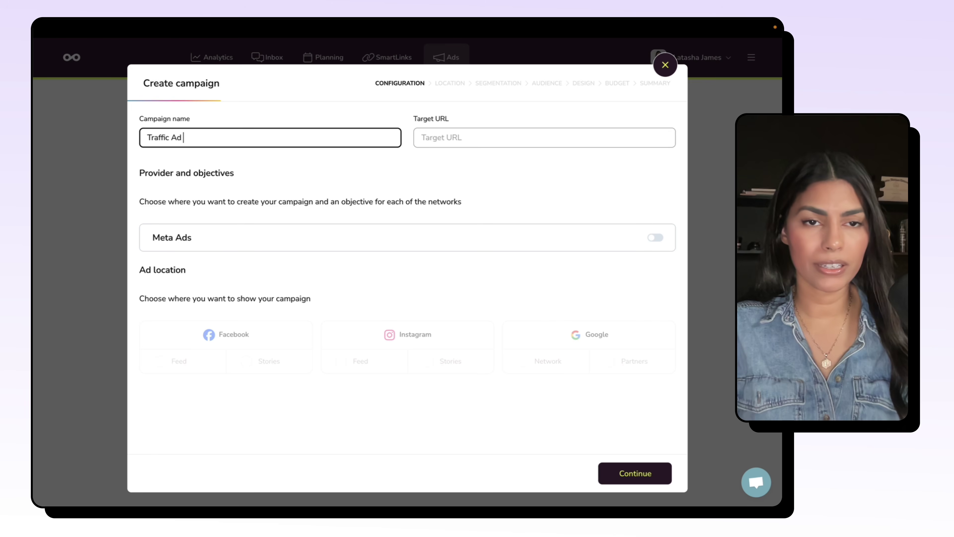
key(BackSpace)
key(BackSpace)
key(BackSpace)
key(BackSpace)
text(- Decem)
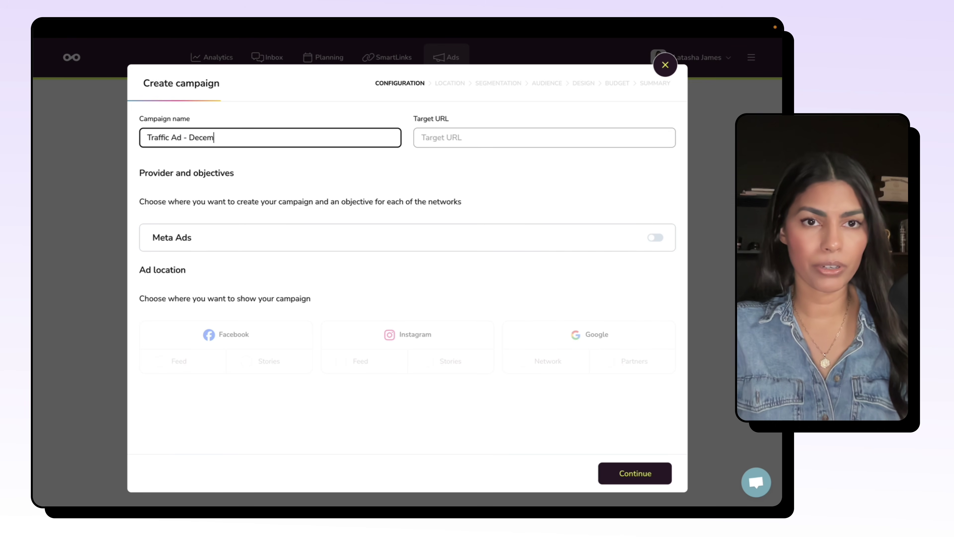
text(ber 2026)
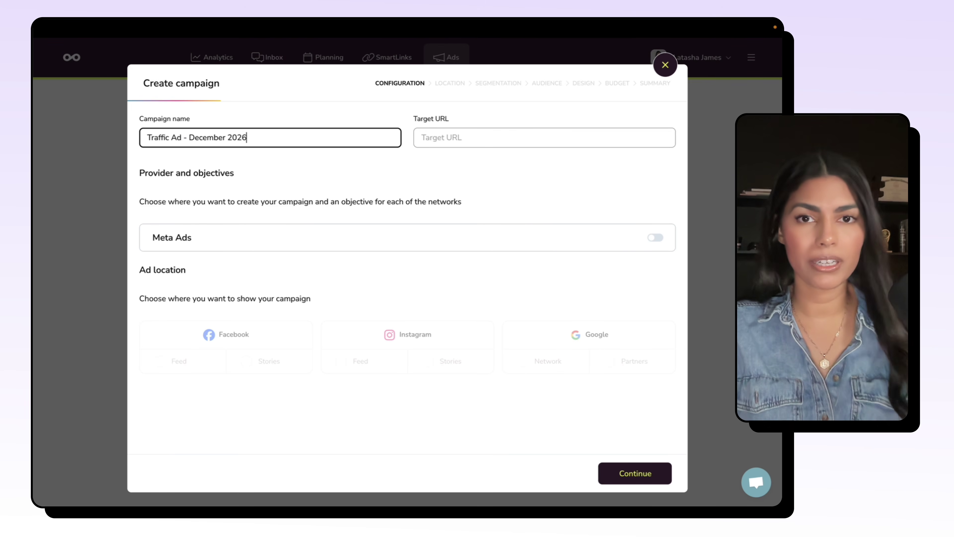
click(472, 139)
text(https://courses.latashajames.com/courses/smma)
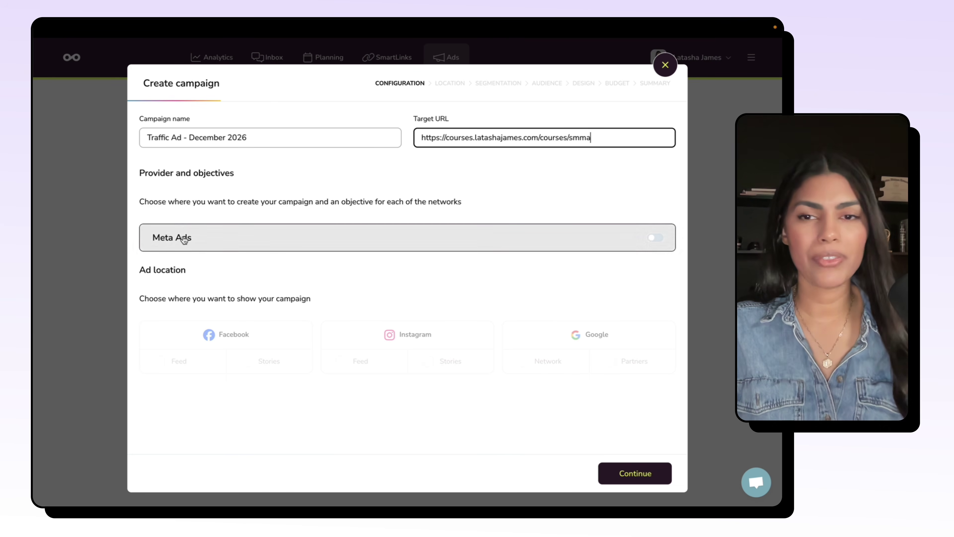
Enable Meta Ads as the campaign's provider and set its objective to Leads.
click(653, 238)
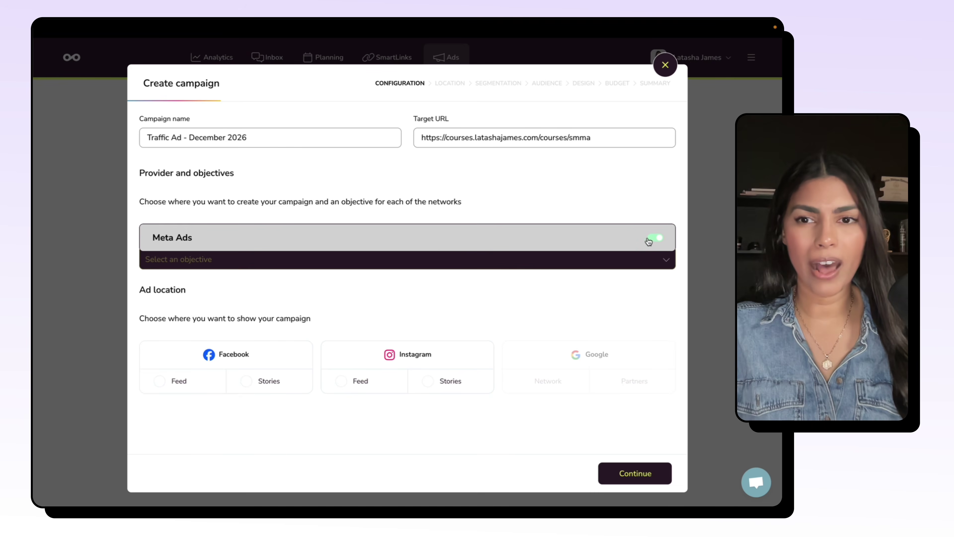
click(630, 243)
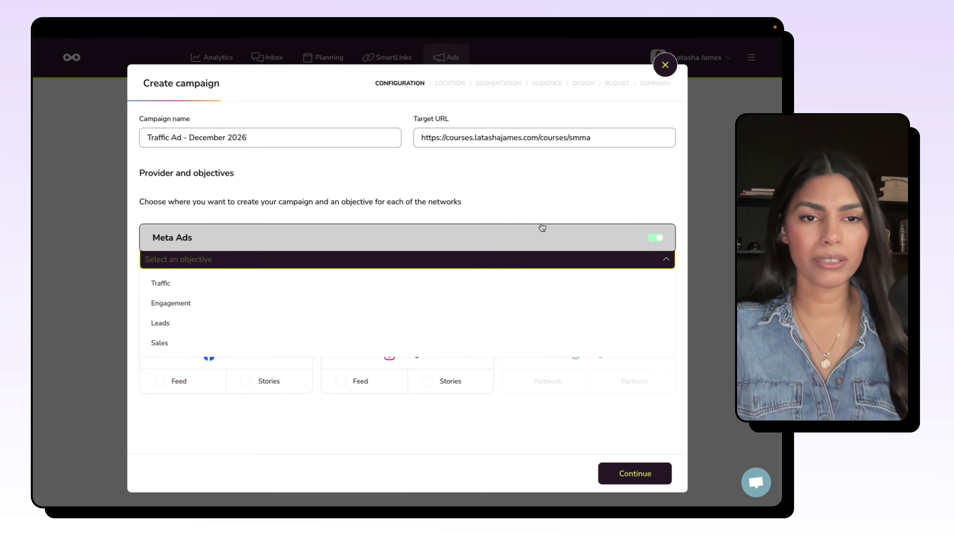
click(177, 288)
click(313, 248)
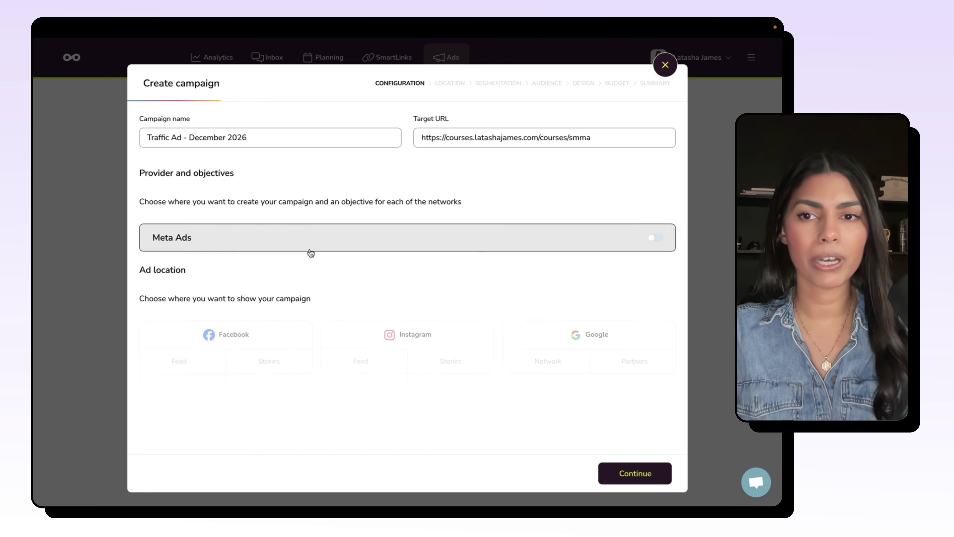
click(575, 257)
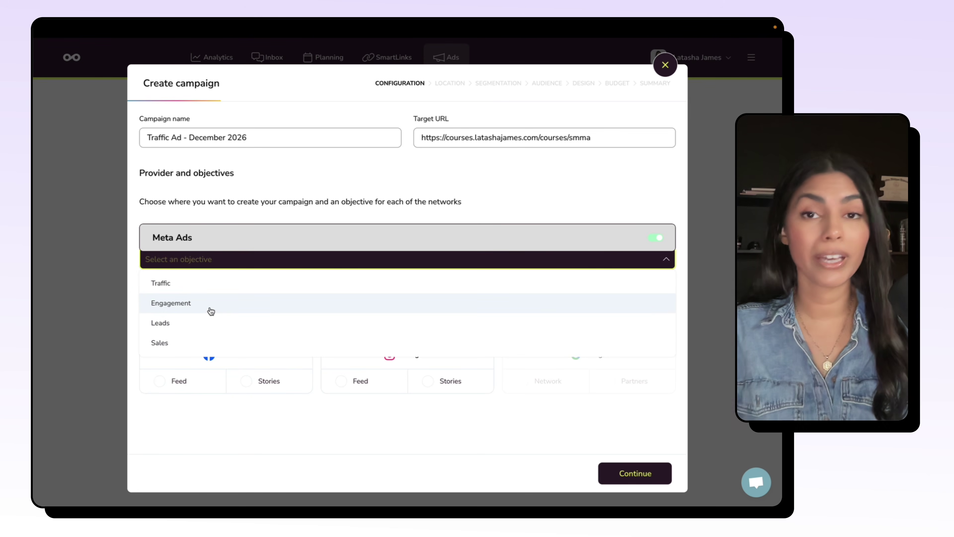
click(197, 324)
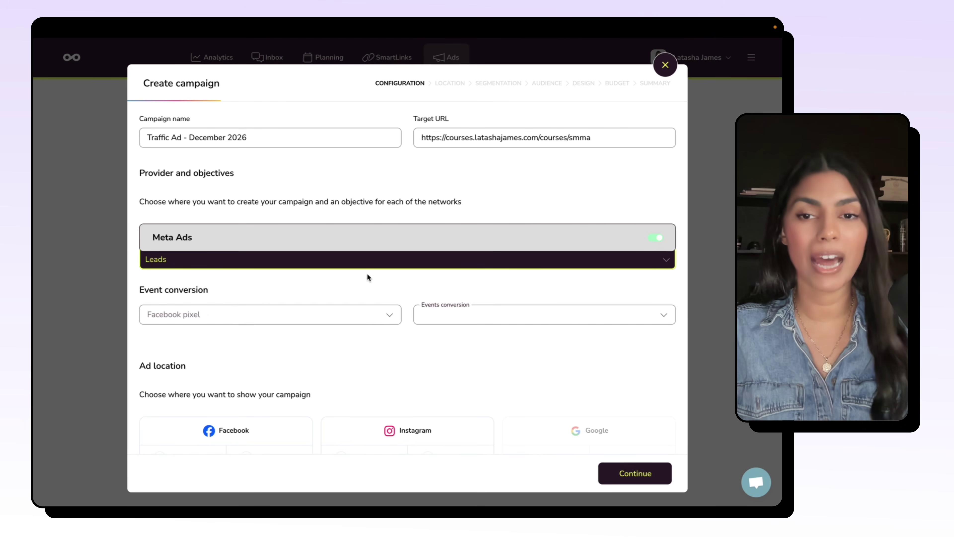
Set the event conversion to the Thinkific Facebook pixel with the PURCHASE event.
click(224, 320)
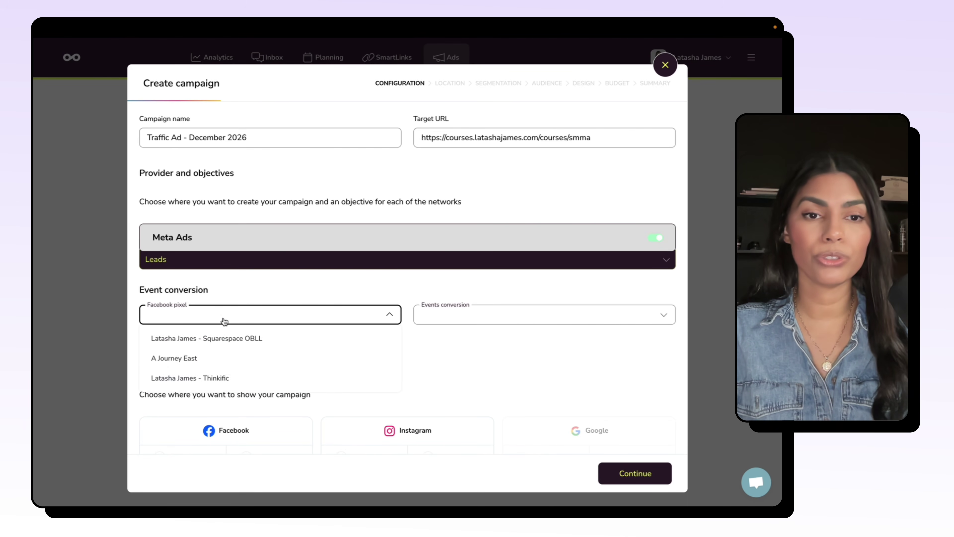
click(225, 321)
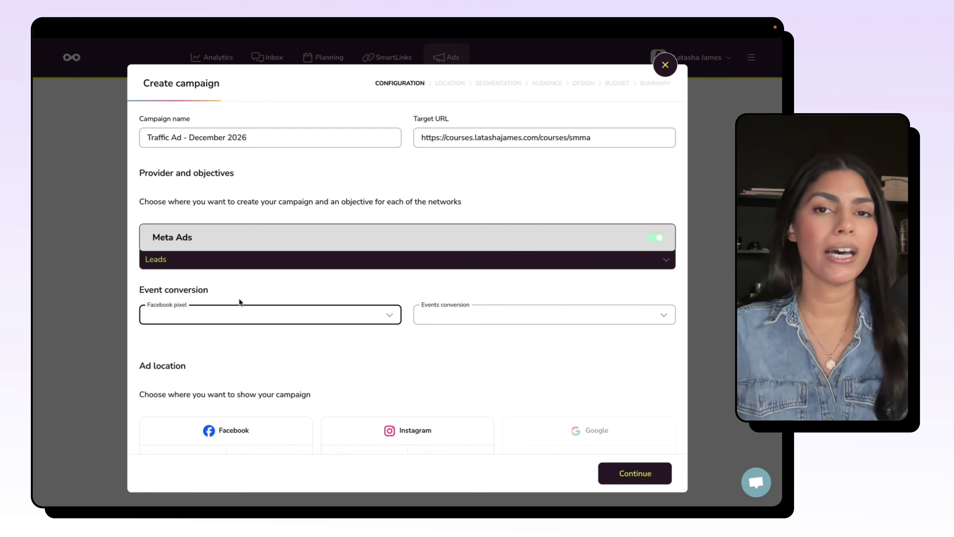
click(323, 314)
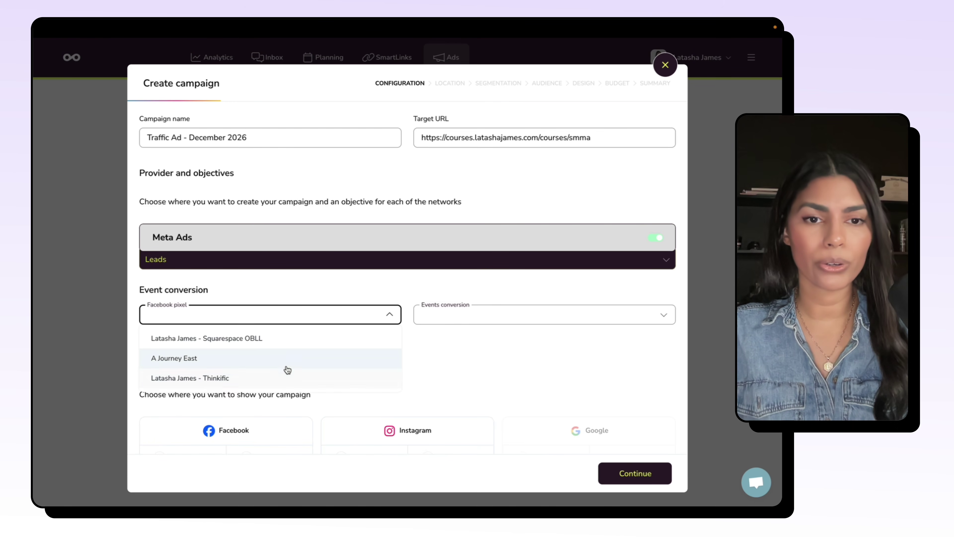
click(253, 374)
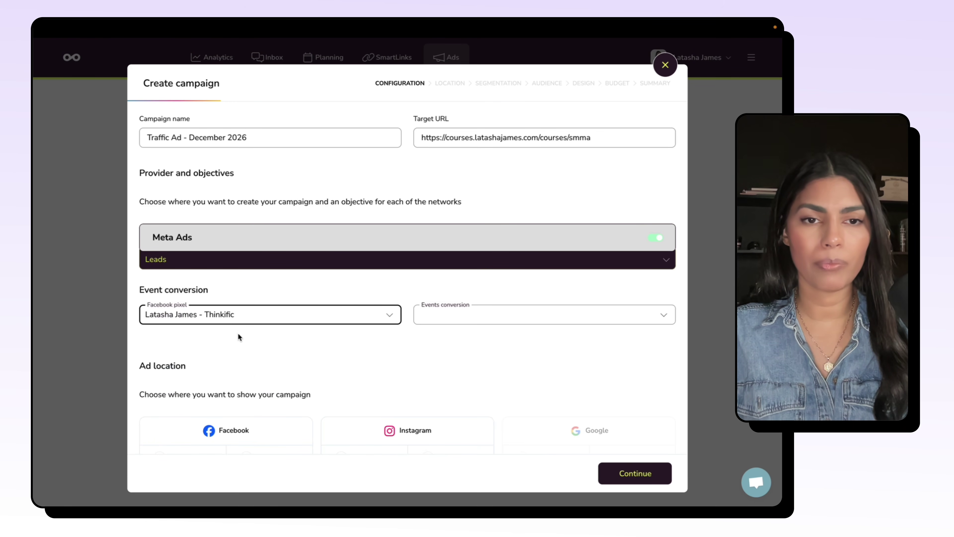
click(515, 321)
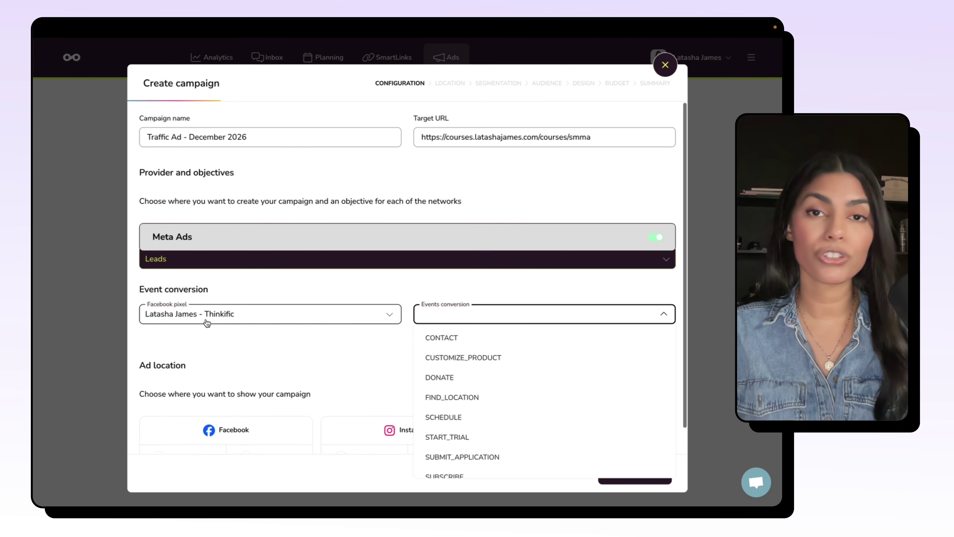
scroll(207, 322, down, 1)
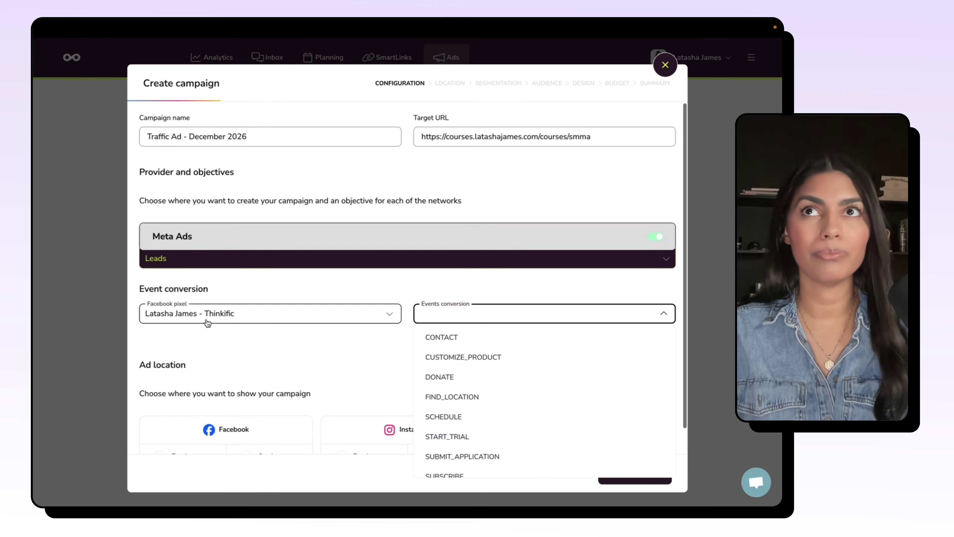
scroll(492, 367, down, 5)
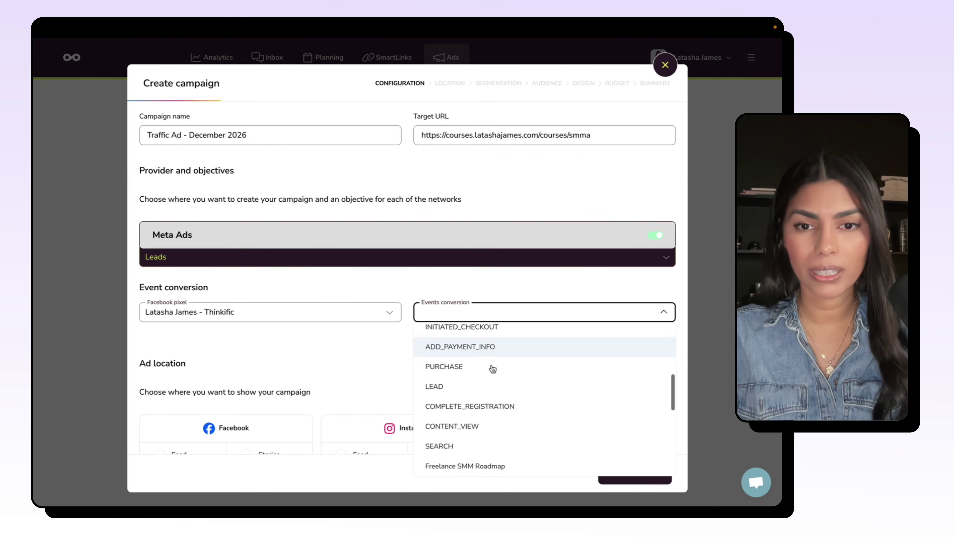
click(447, 370)
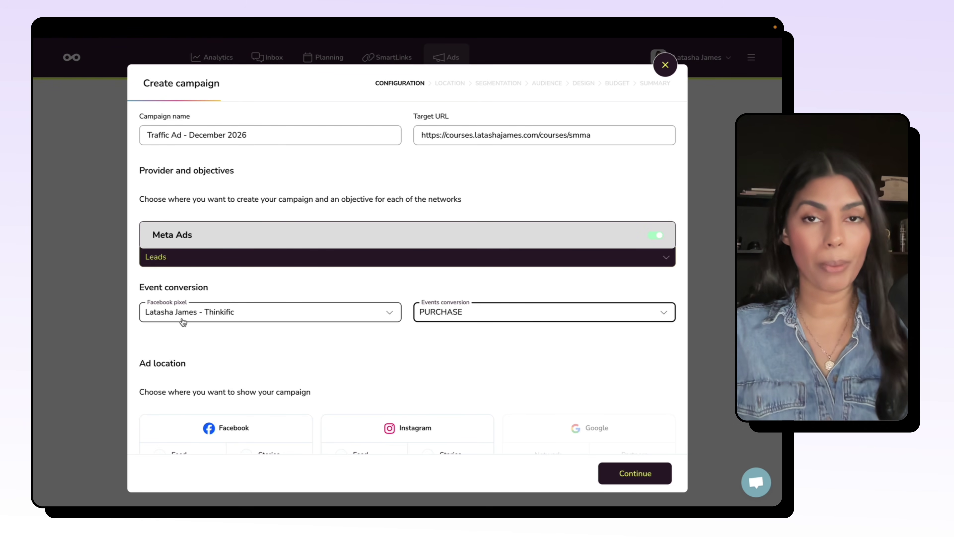
Change the Meta Ads objective to Traffic.
click(264, 315)
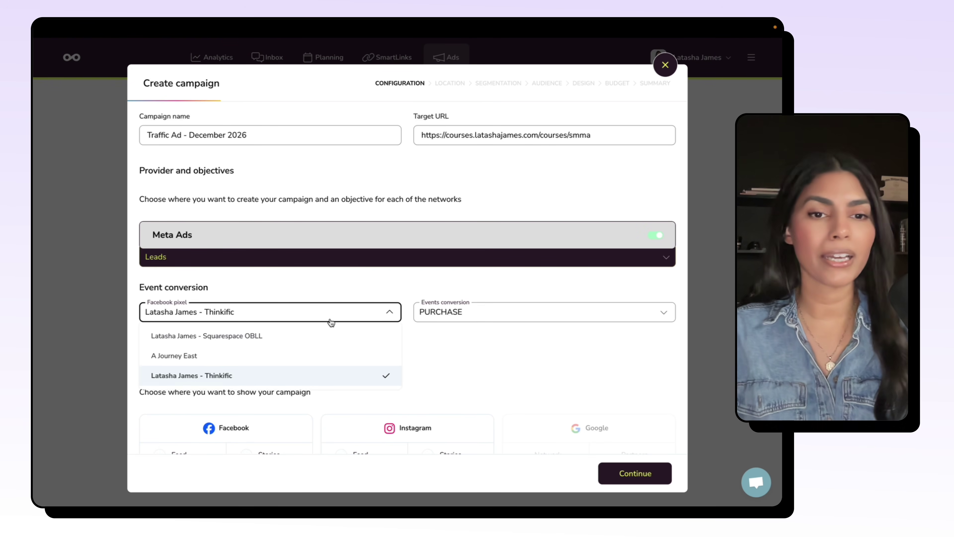
click(321, 262)
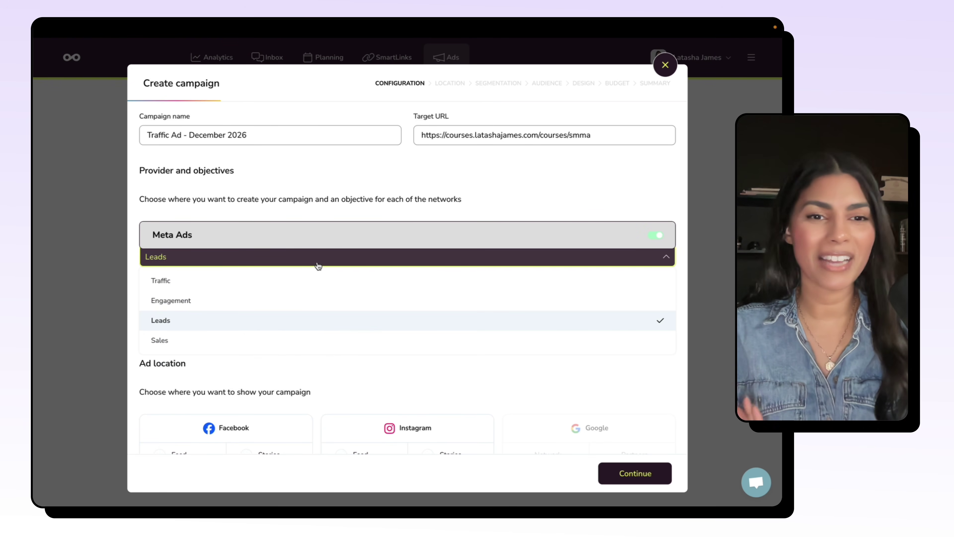
click(185, 280)
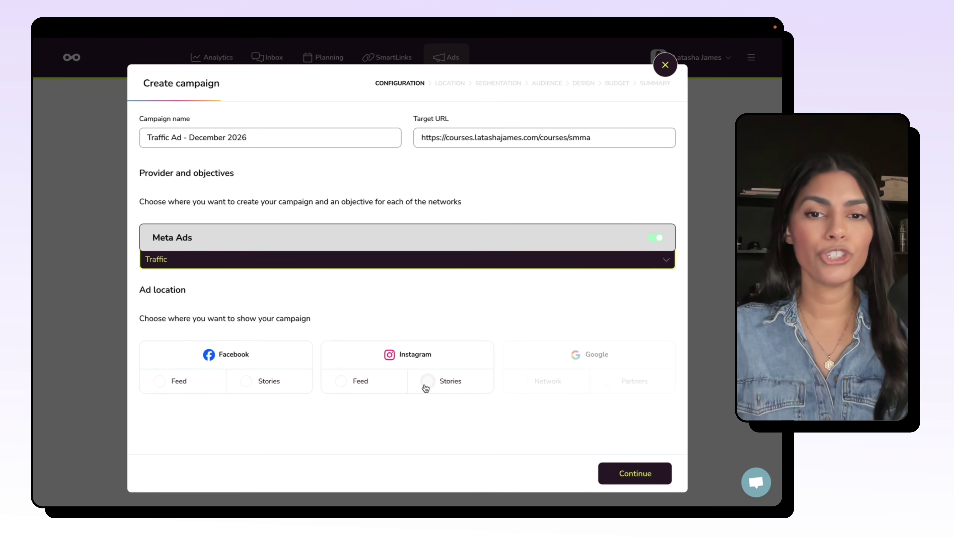
Choose only the Facebook feed and Instagram feed as ad locations, without Stories, and continue to the location settings.
click(173, 389)
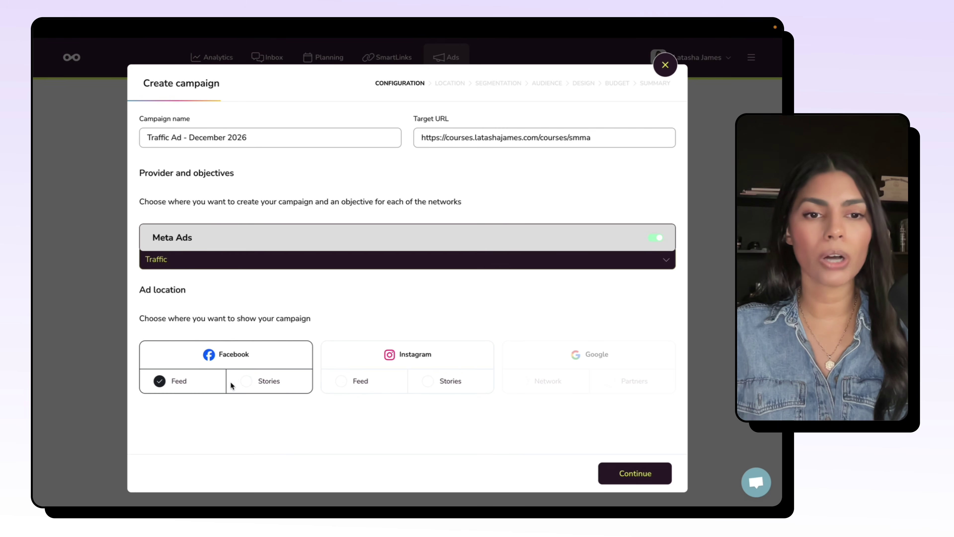
click(251, 384)
click(361, 384)
click(452, 382)
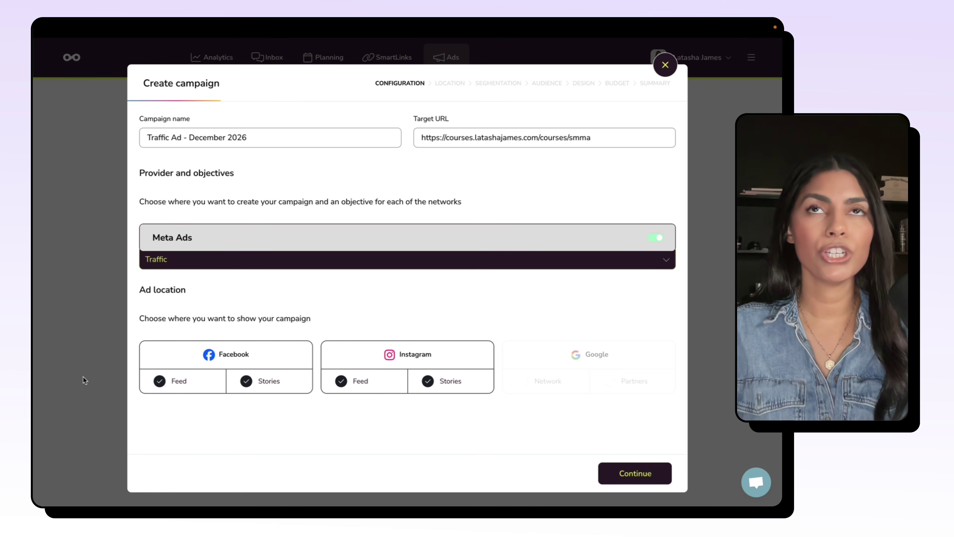
click(250, 385)
click(428, 383)
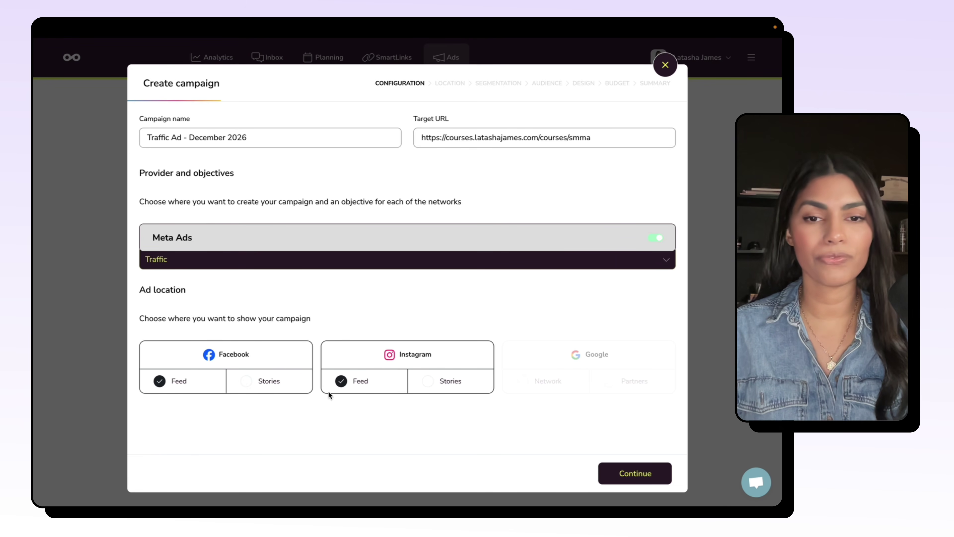
click(641, 477)
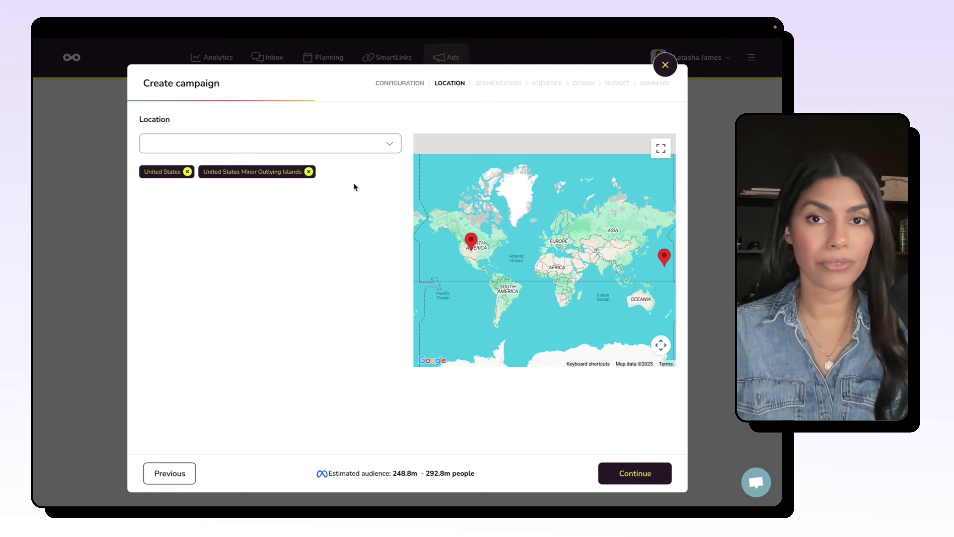
Try to add Ann Arbor as a target location of the campaign.
click(311, 145)
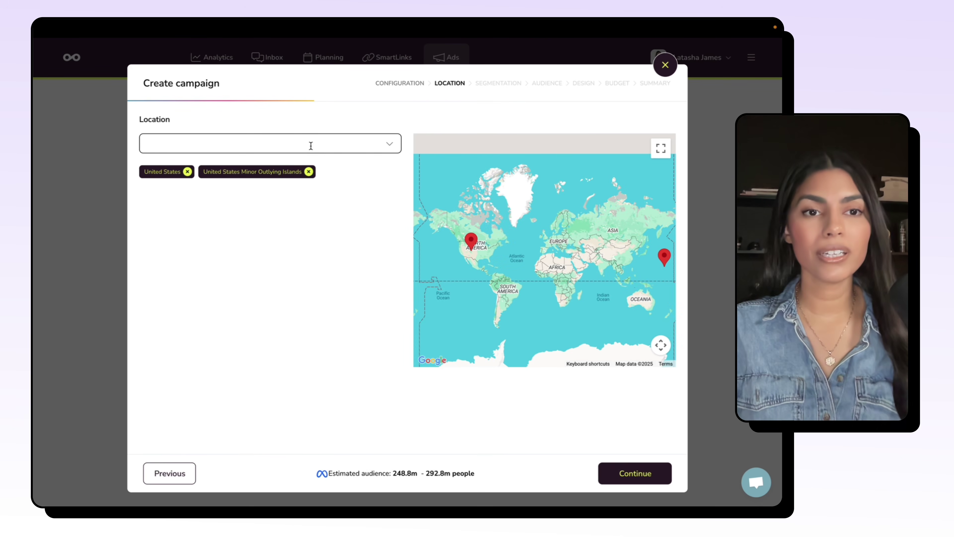
text(a)
text(arbor)
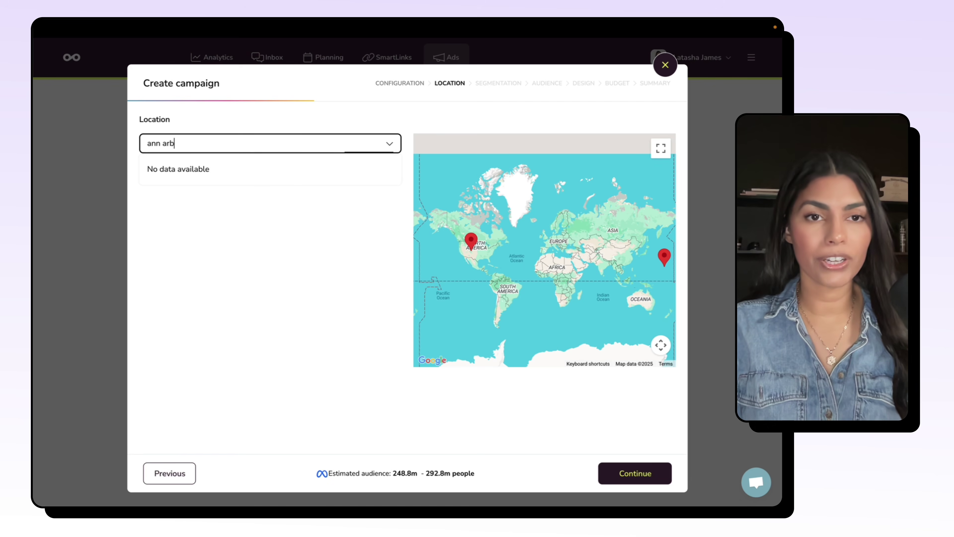
click(299, 166)
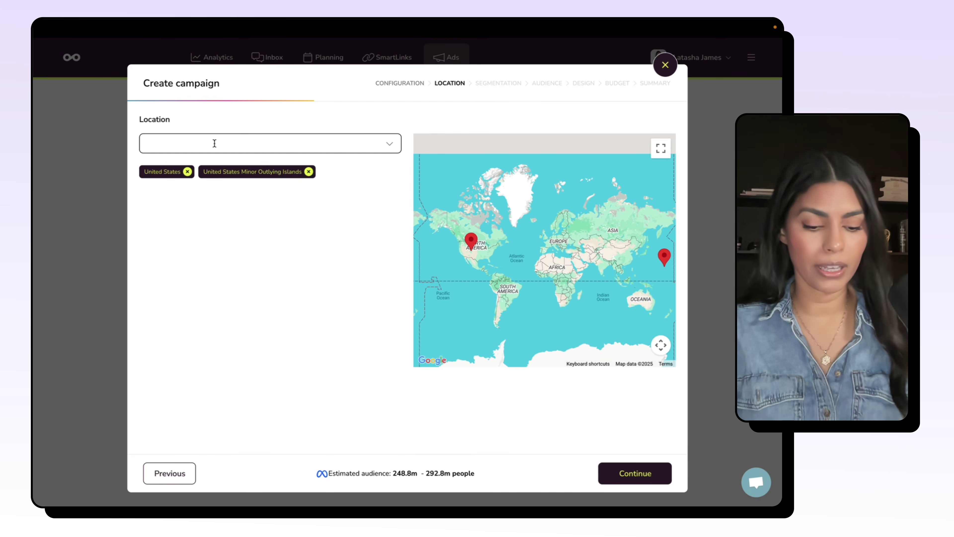
Add United Kingdom to the campaign's target locations.
click(214, 143)
text(uk)
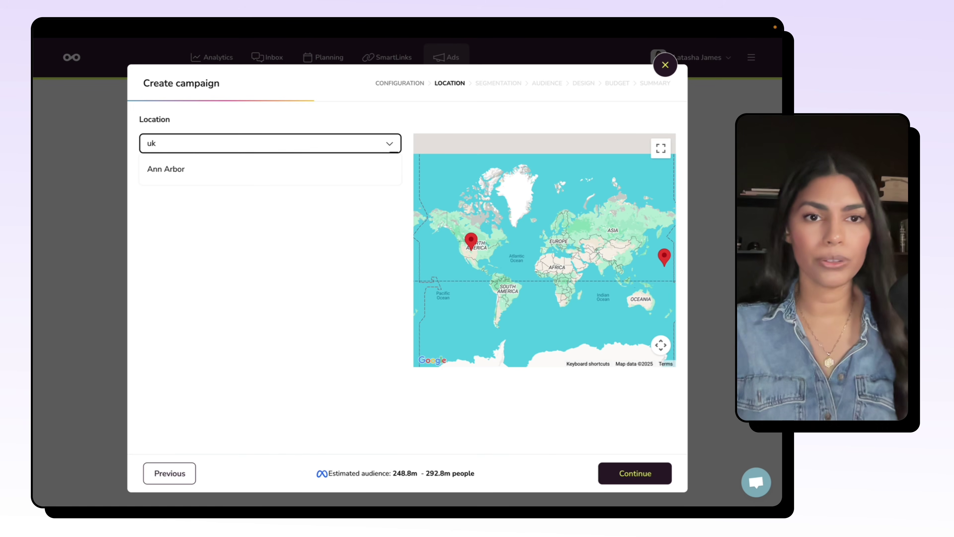
key(BackSpace)
text(nited)
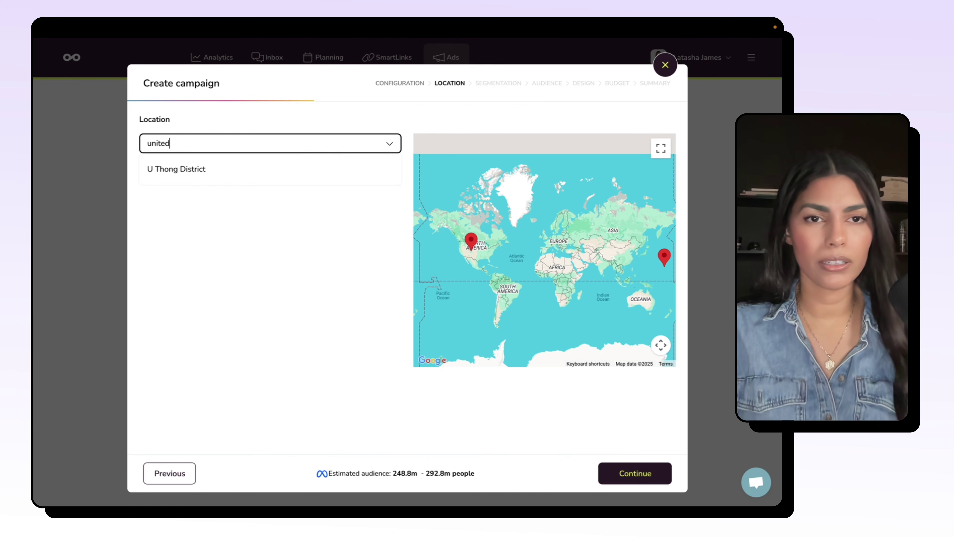
click(207, 169)
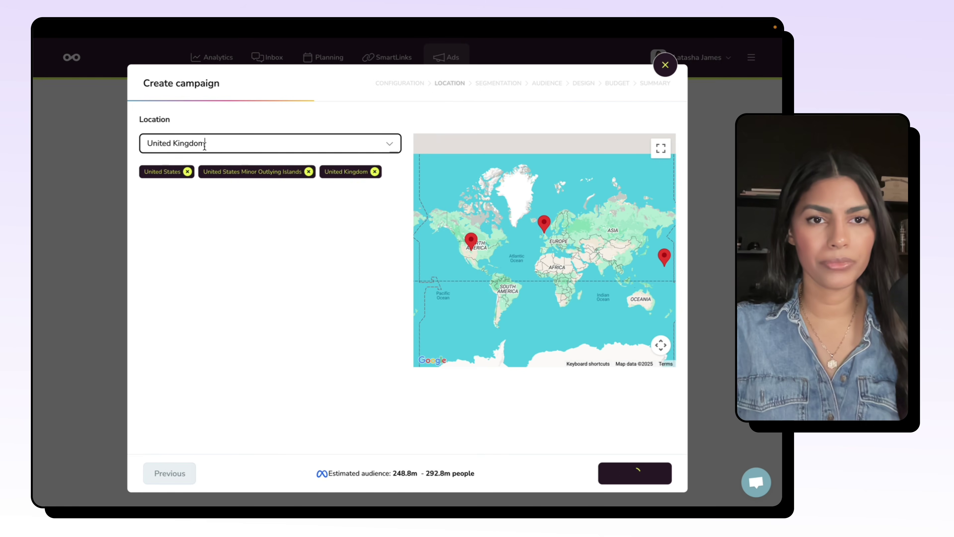
Add Canada and Australia to the target locations and continue to the segmentation settings.
double_click(228, 144)
key(ctrl+a)
text(canada)
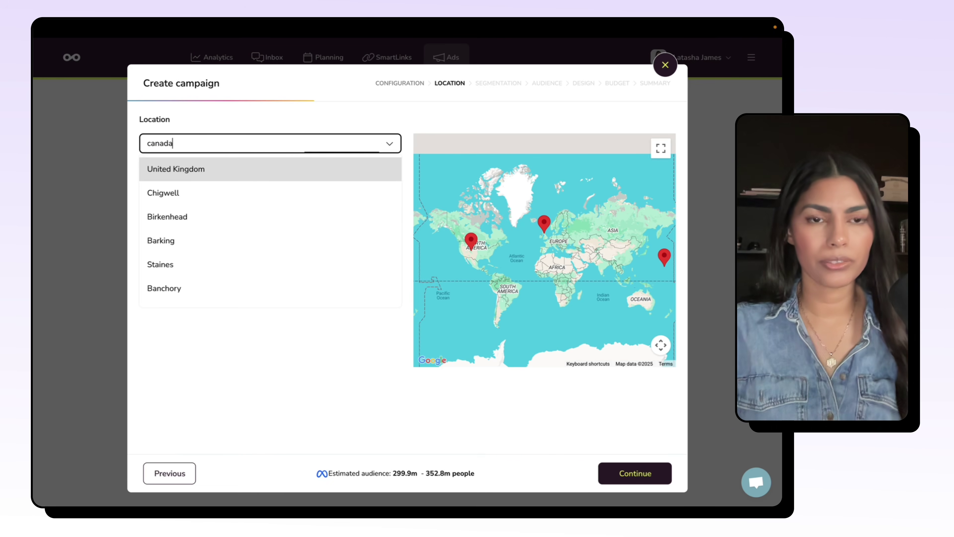
click(216, 172)
double_click(211, 143)
text(austr)
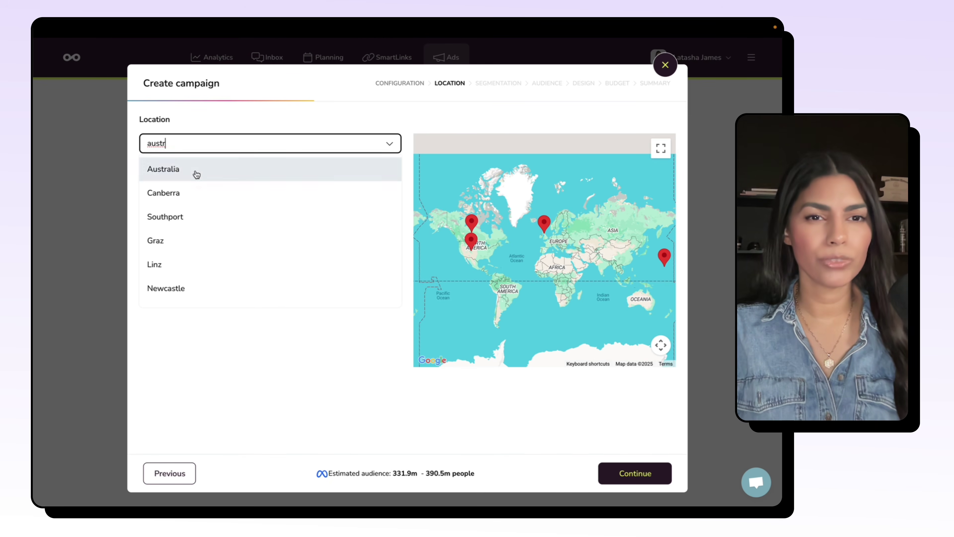
click(197, 173)
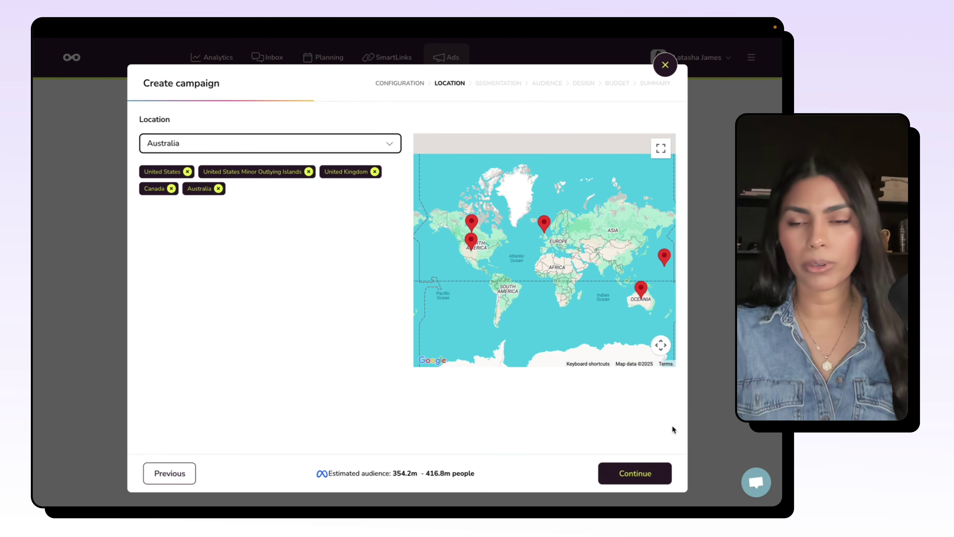
click(631, 476)
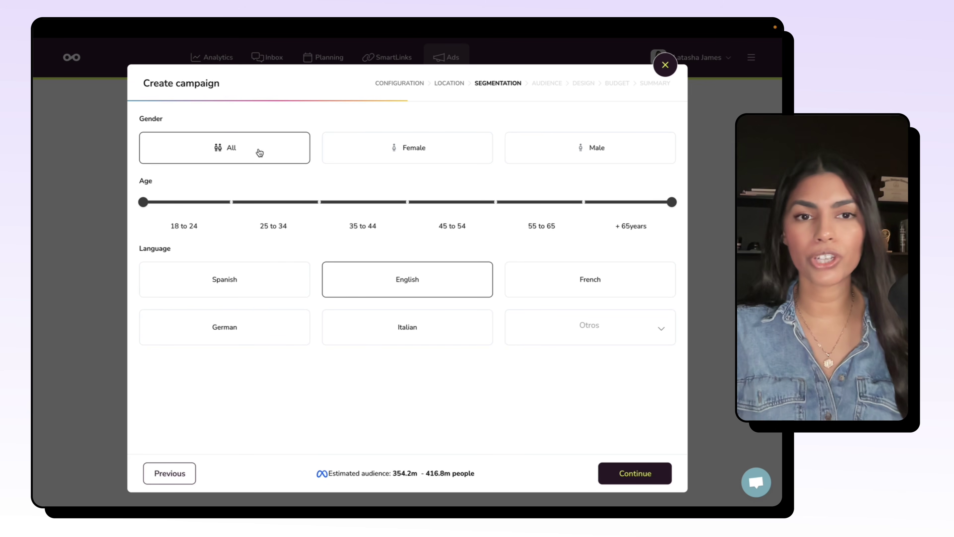
Limit the target age range to 25 to 44 with English as the language, and continue to the audience settings.
drag(144, 207, 216, 208)
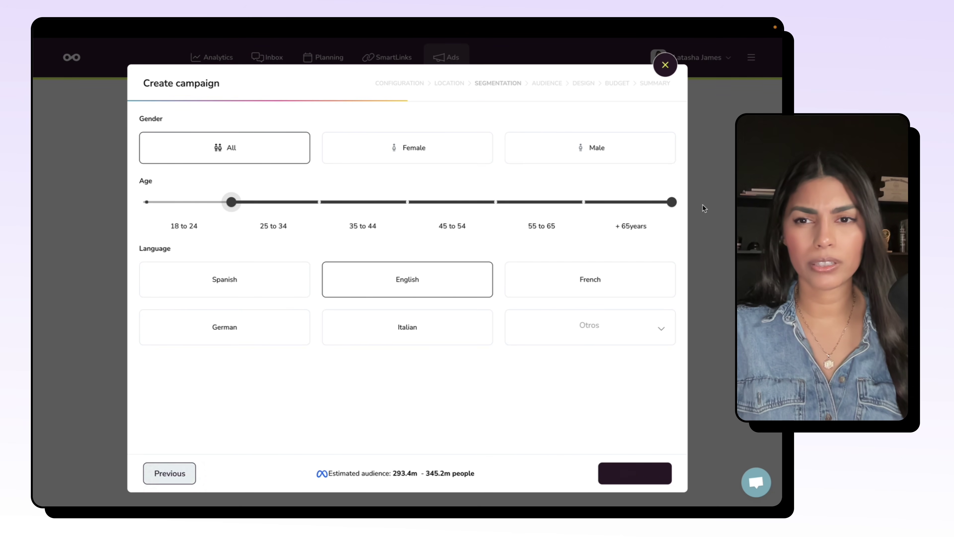
drag(675, 207, 432, 206)
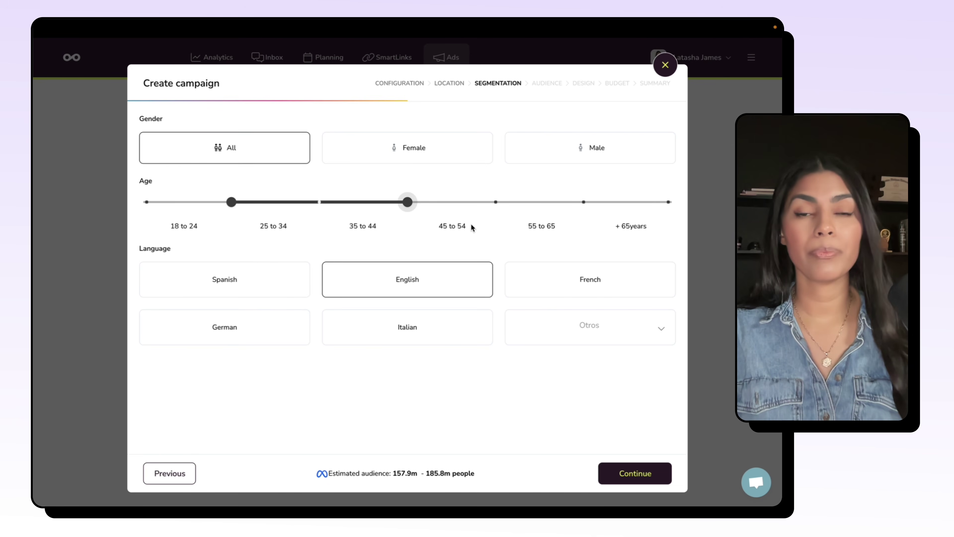
drag(417, 207, 396, 216)
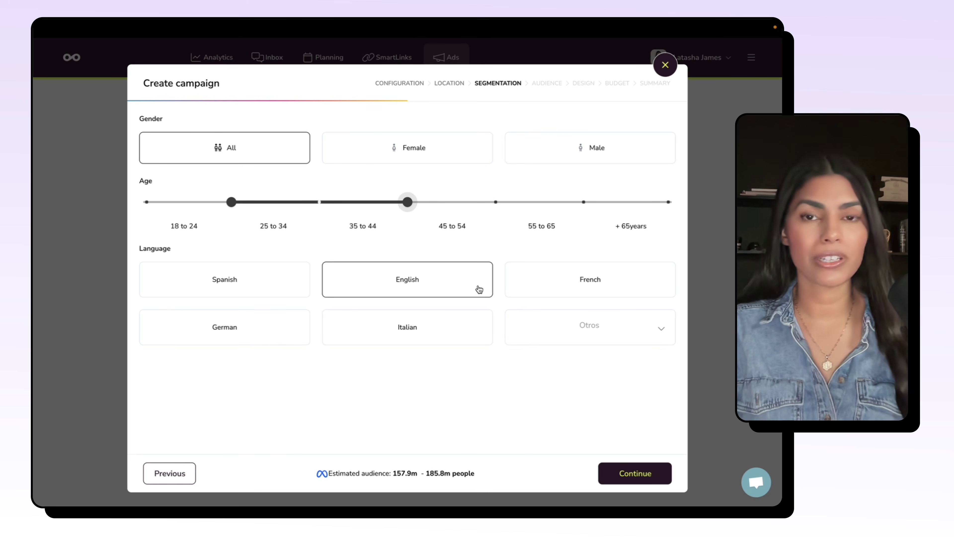
click(408, 277)
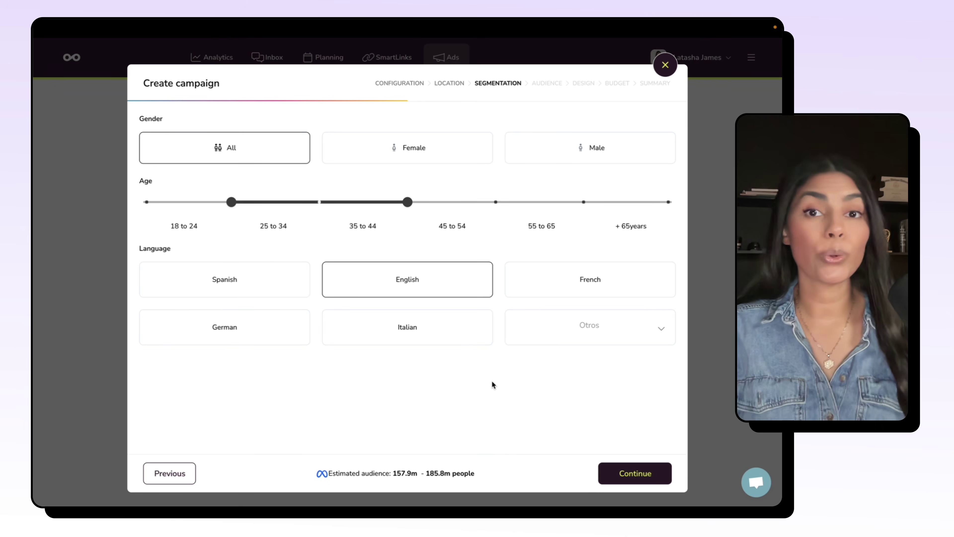
click(613, 468)
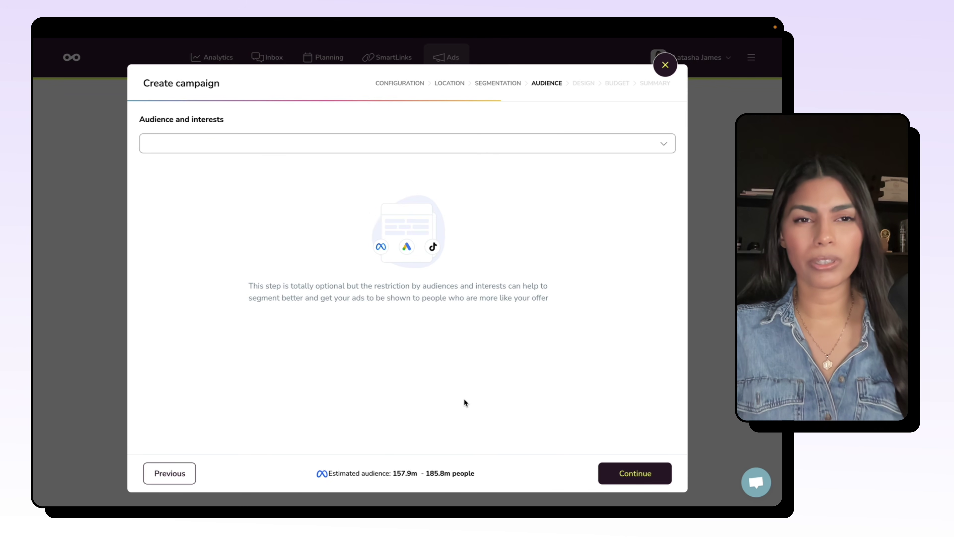
Try Digital marketing and Marketing as Facebook audience interests and clear them again.
click(266, 145)
text(market)
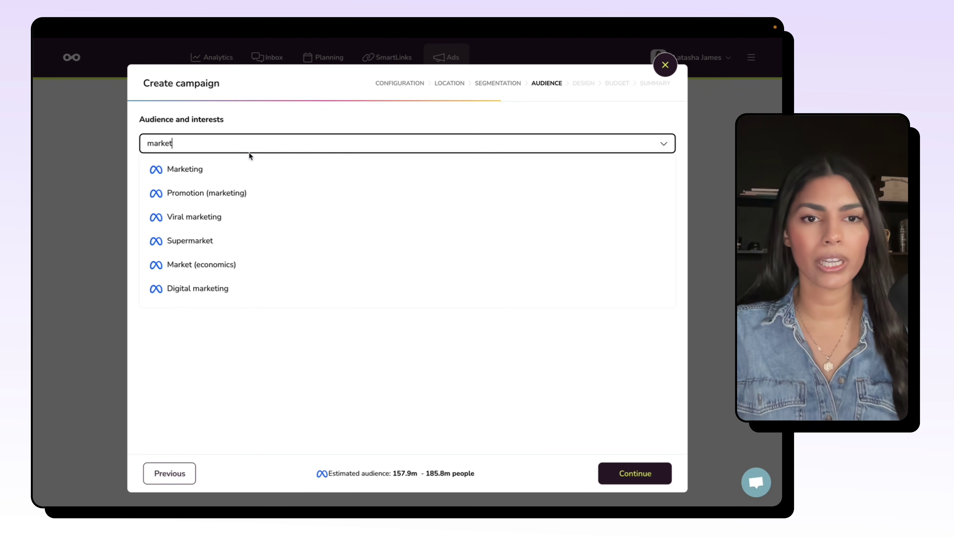
click(213, 288)
text(marketing)
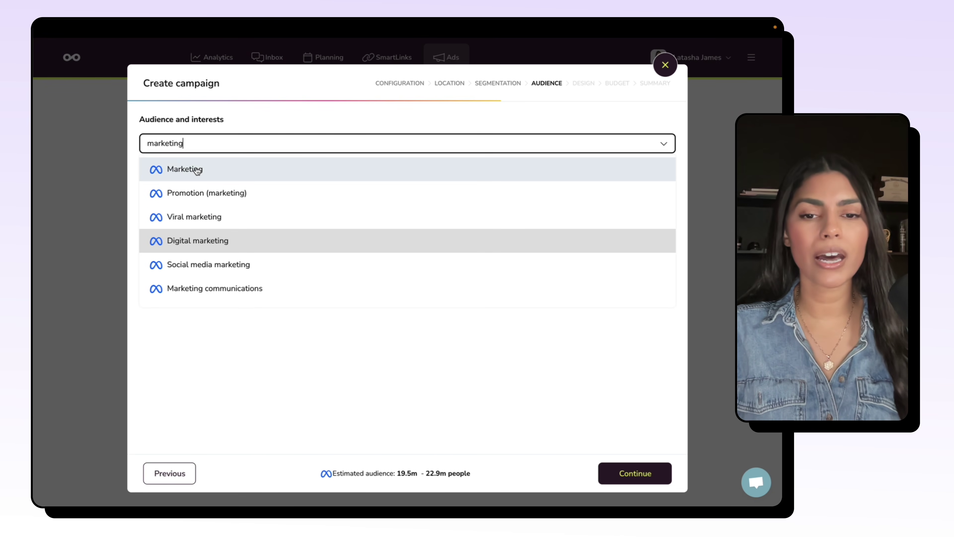
click(197, 171)
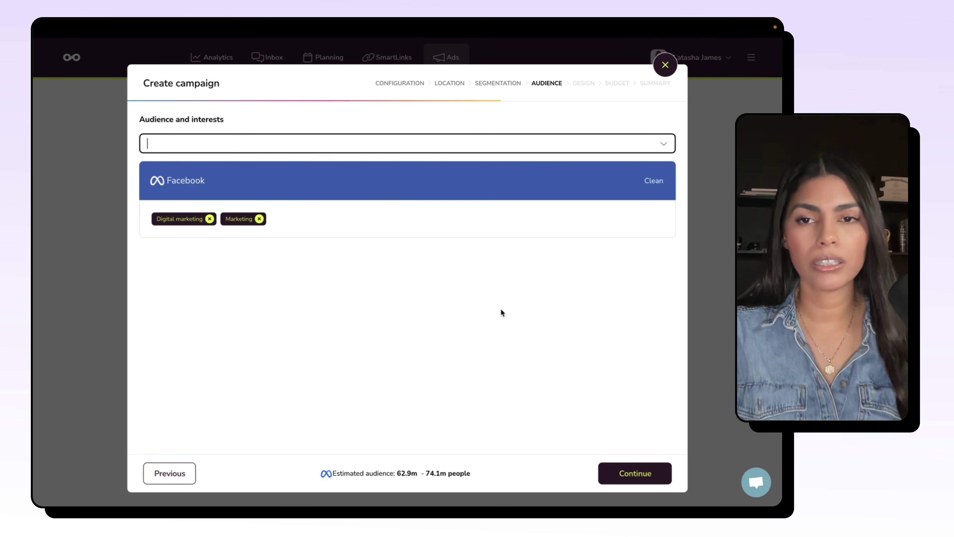
click(663, 180)
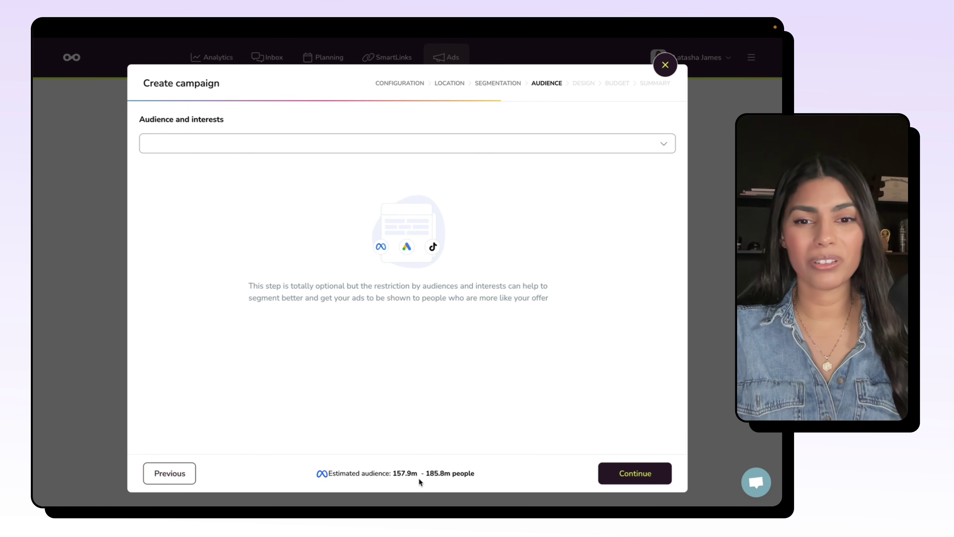
Add the Digital marketing and Marketing interests to the audience and continue to the ad design.
click(181, 144)
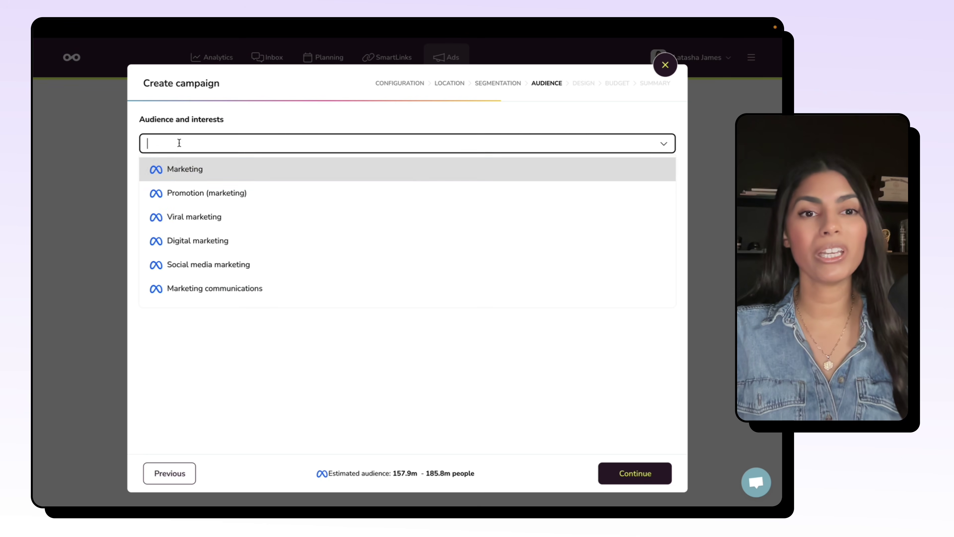
click(192, 170)
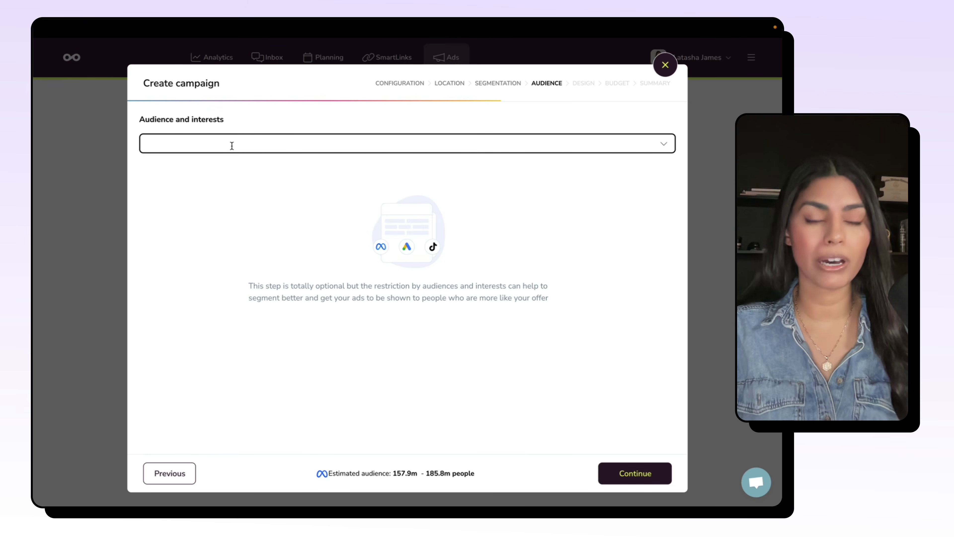
text(marke)
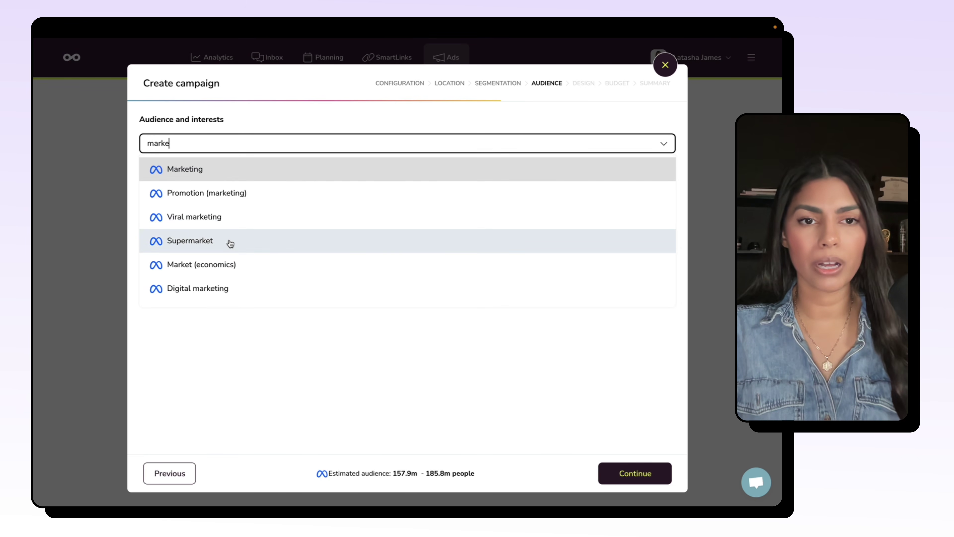
click(198, 287)
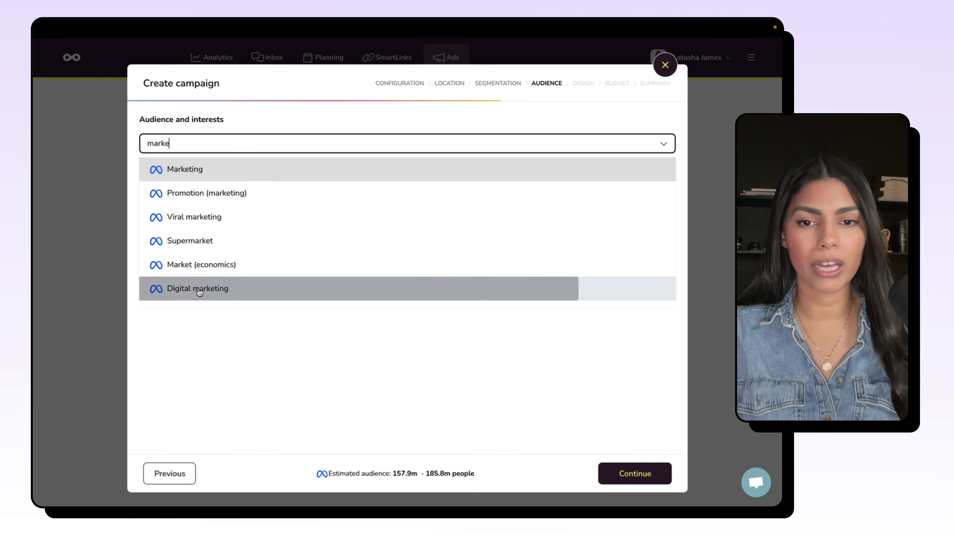
text(market)
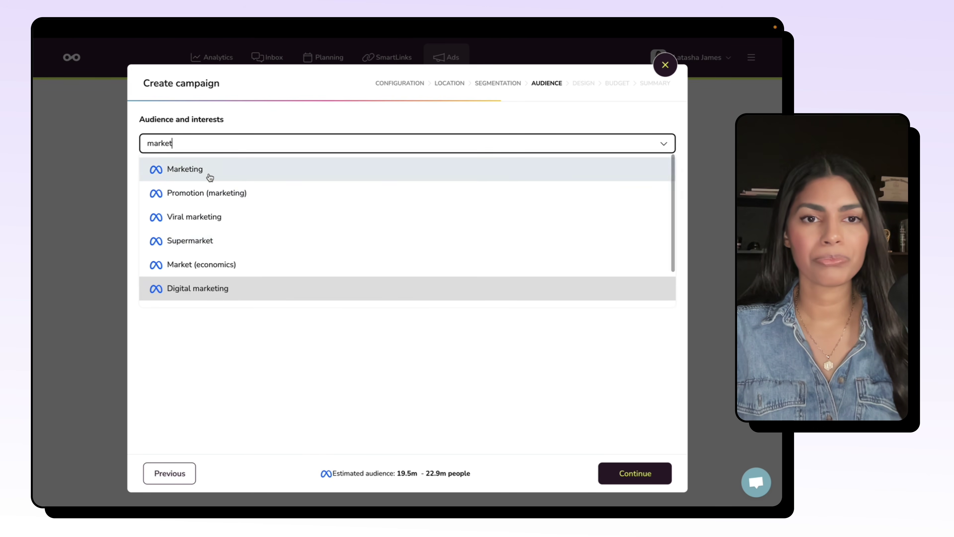
click(206, 172)
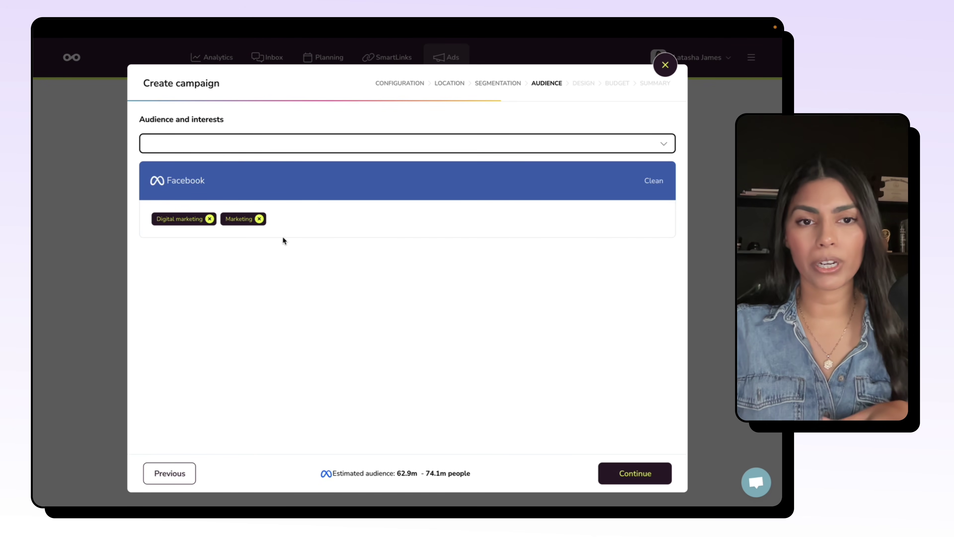
click(635, 475)
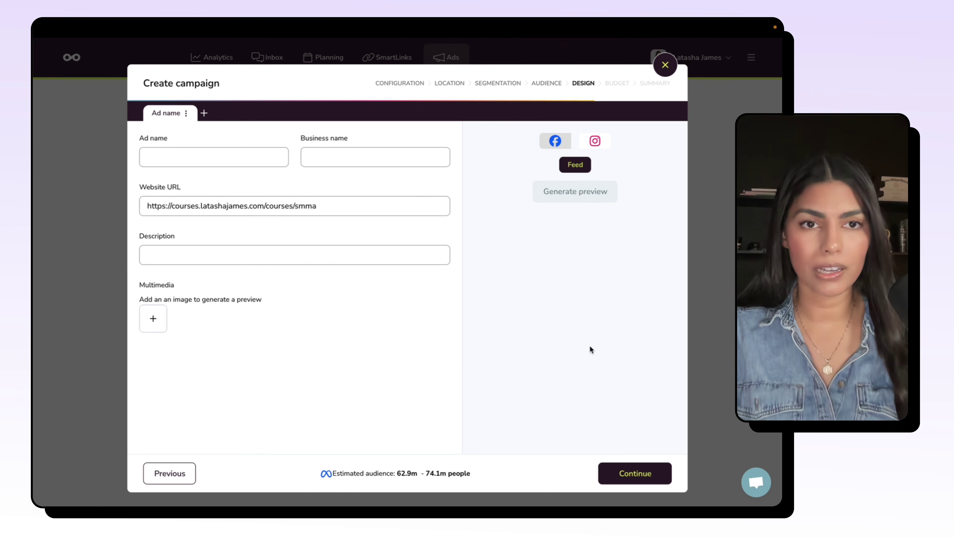
Name the ad "December 2026" and set its business name to "James + Park".
click(181, 158)
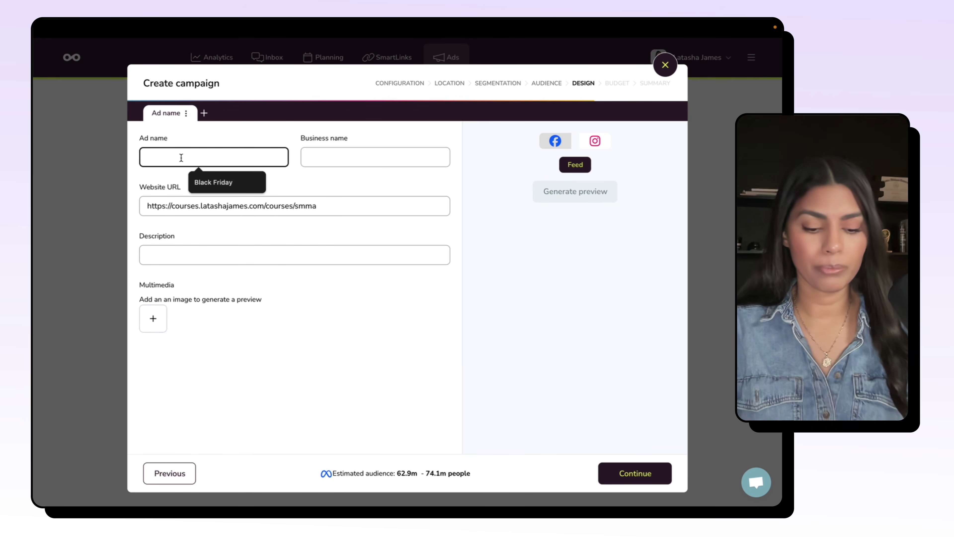
text(December 2026)
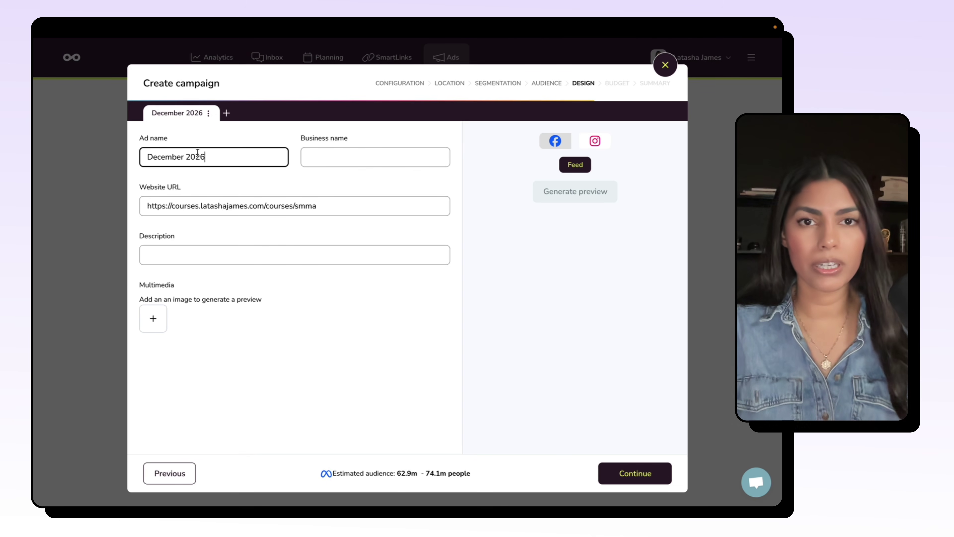
click(331, 156)
text(Ja)
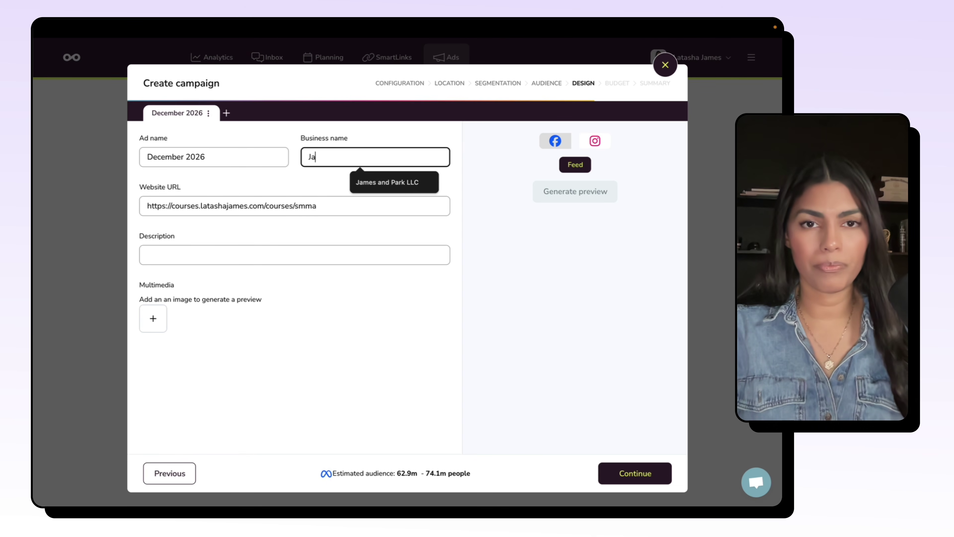
text(mes + Park)
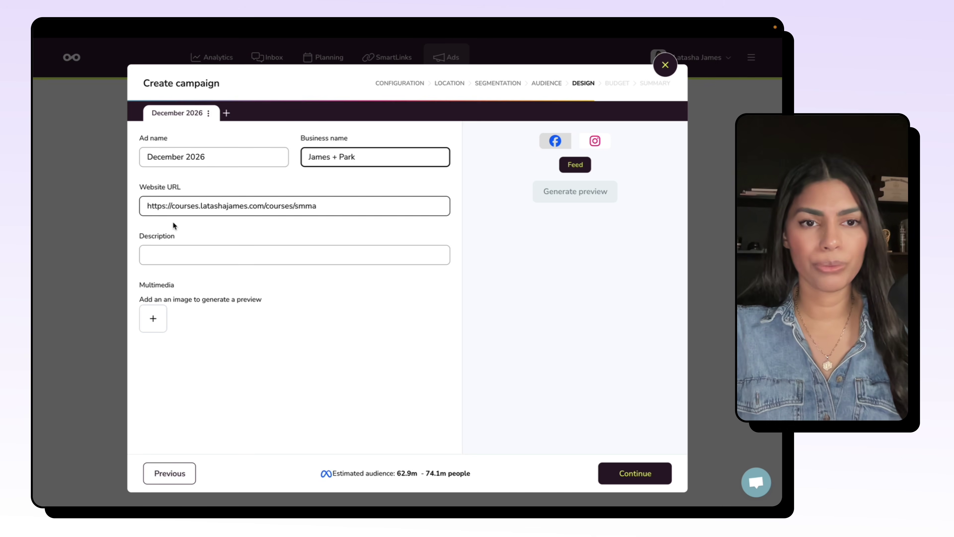
Enter "Join 1000 other savvy social media managers today!" as the ad's description.
click(161, 250)
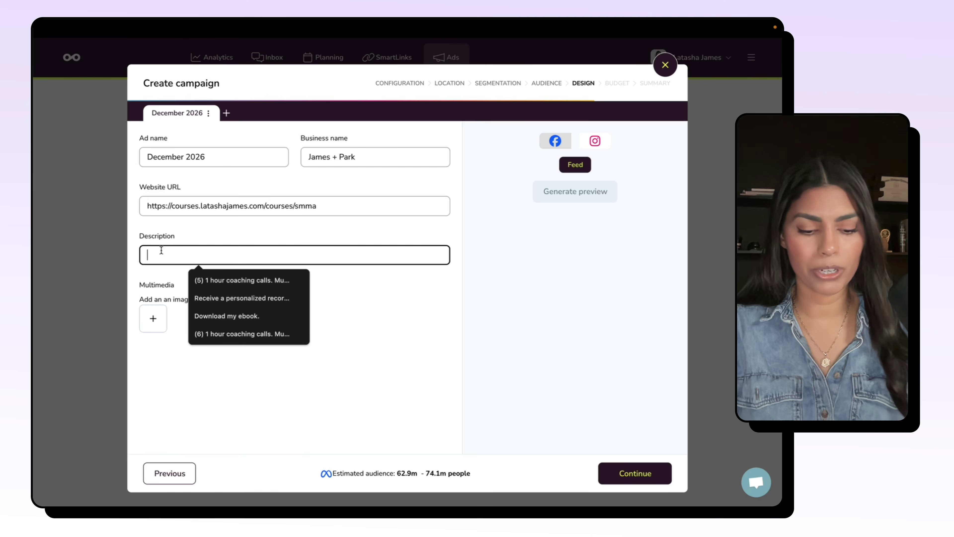
text(Join )
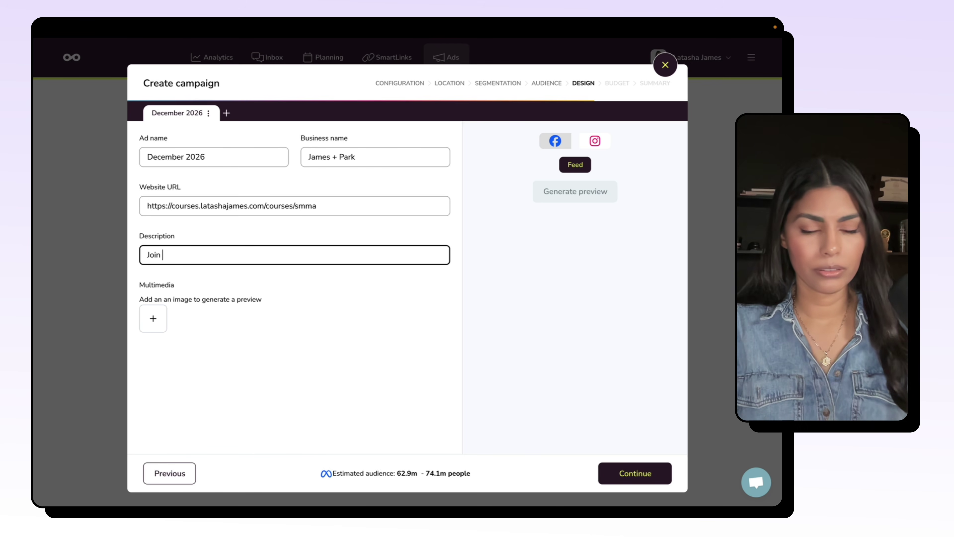
text(1000 other savvy social media managers)
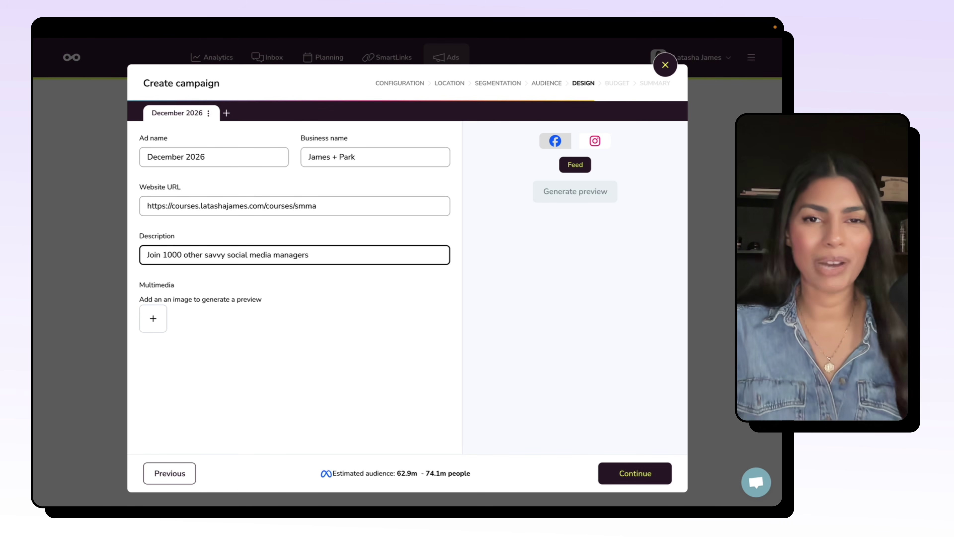
text(ay!)
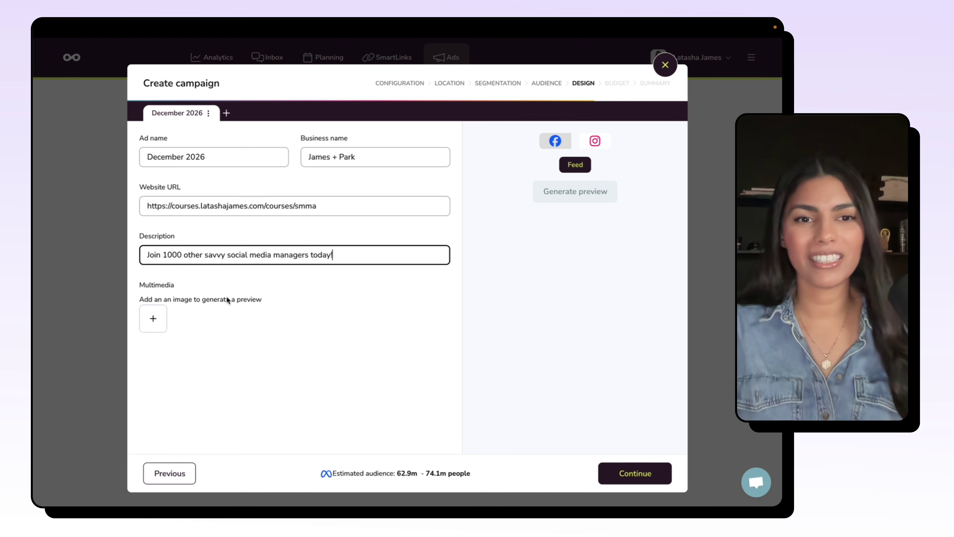
Upload an image from the computer as the ad's multimedia.
click(153, 319)
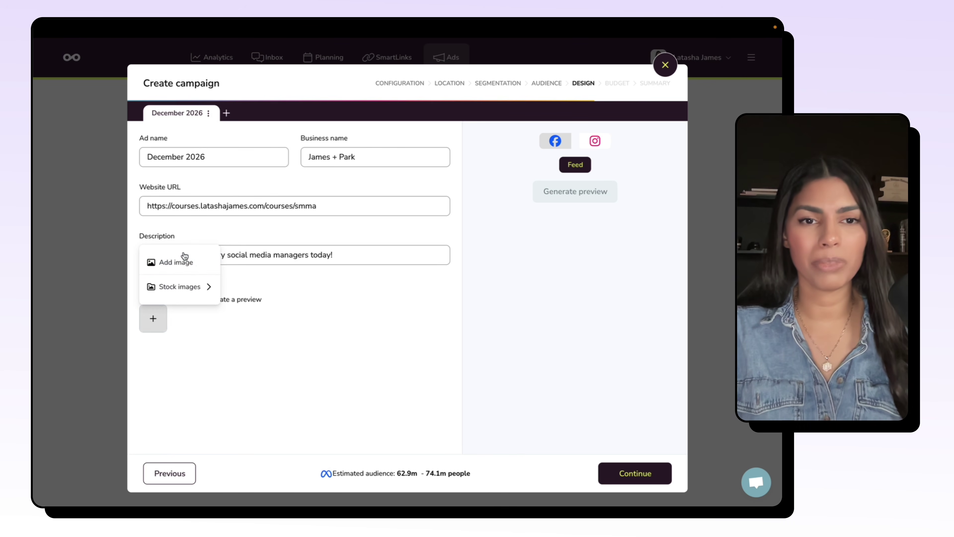
click(178, 263)
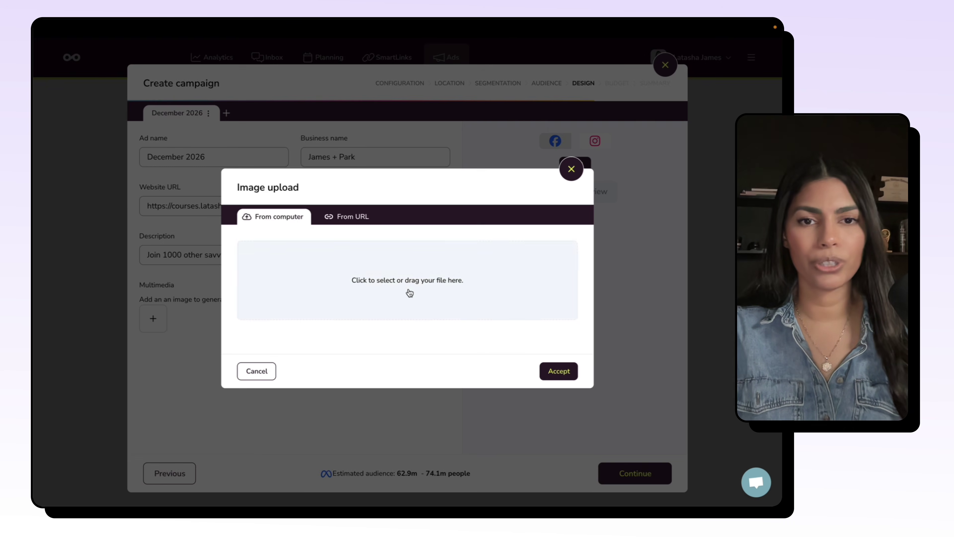
click(409, 293)
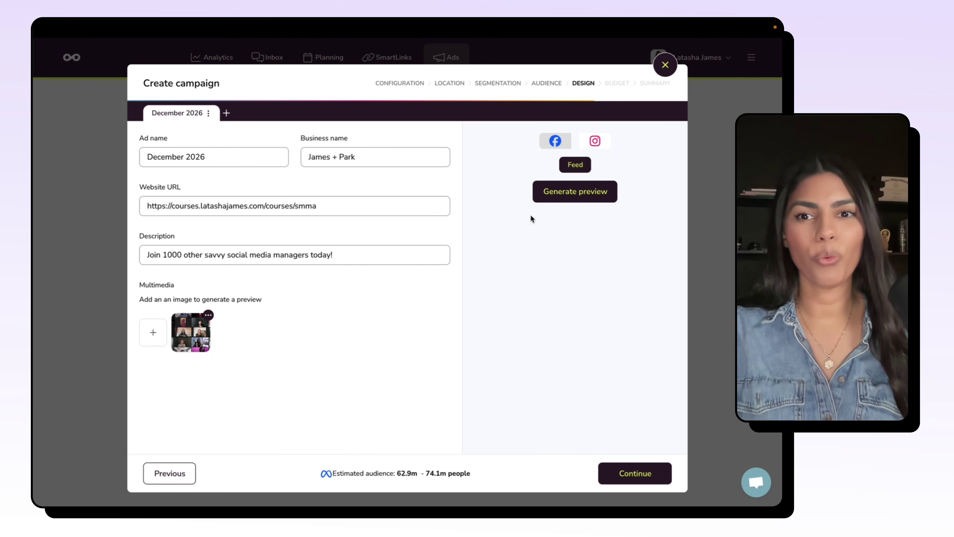
Generate the ad's feed preview and switch between the Facebook and Instagram placements to compare them.
click(591, 192)
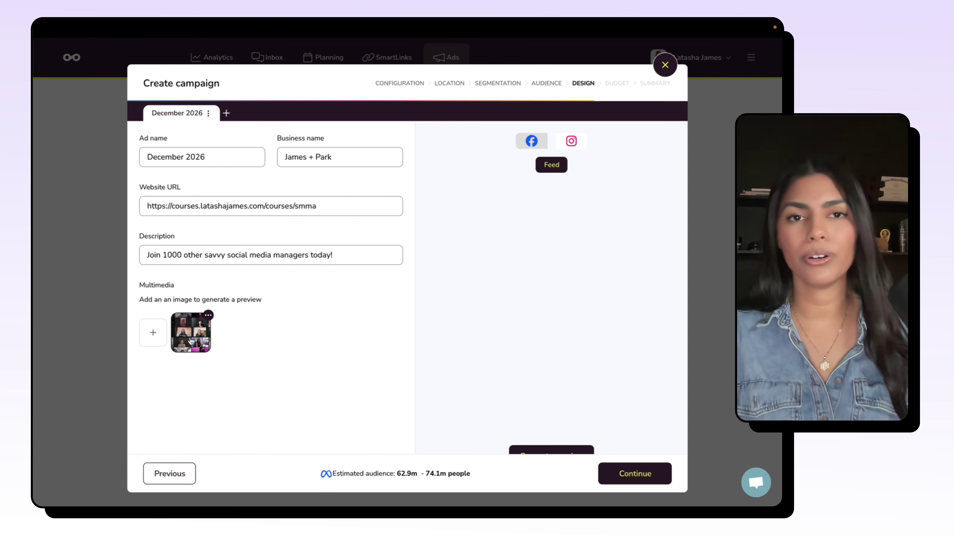
click(571, 140)
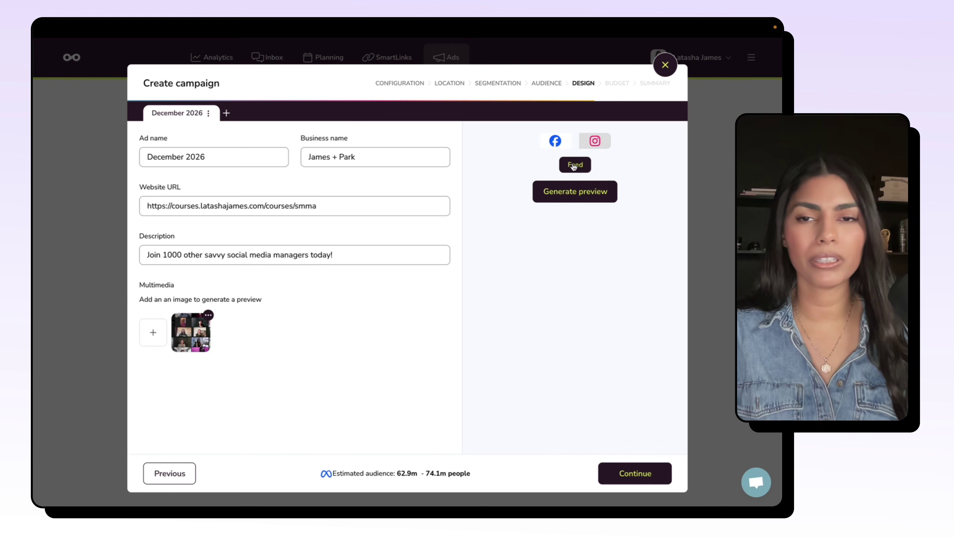
click(555, 141)
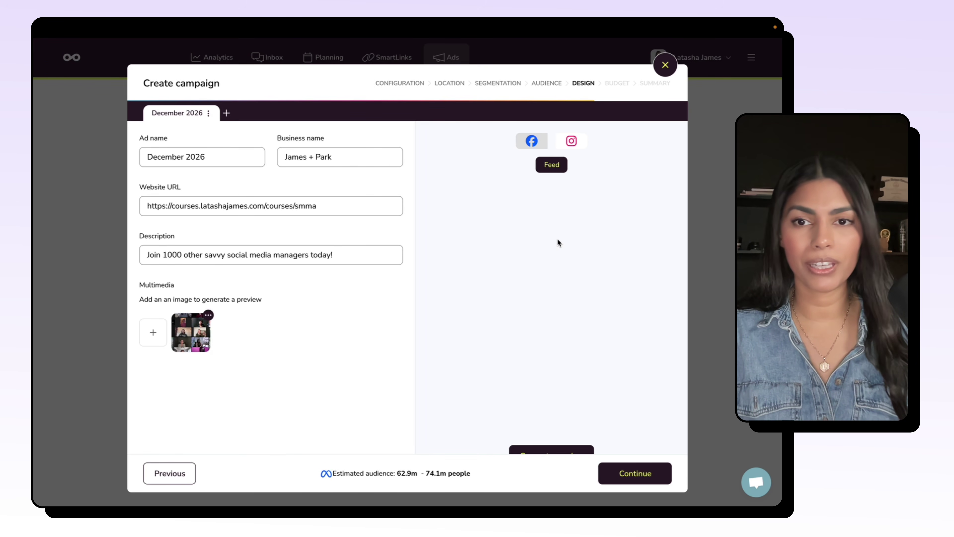
scroll(439, 281, down, 3)
scroll(439, 280, up, 3)
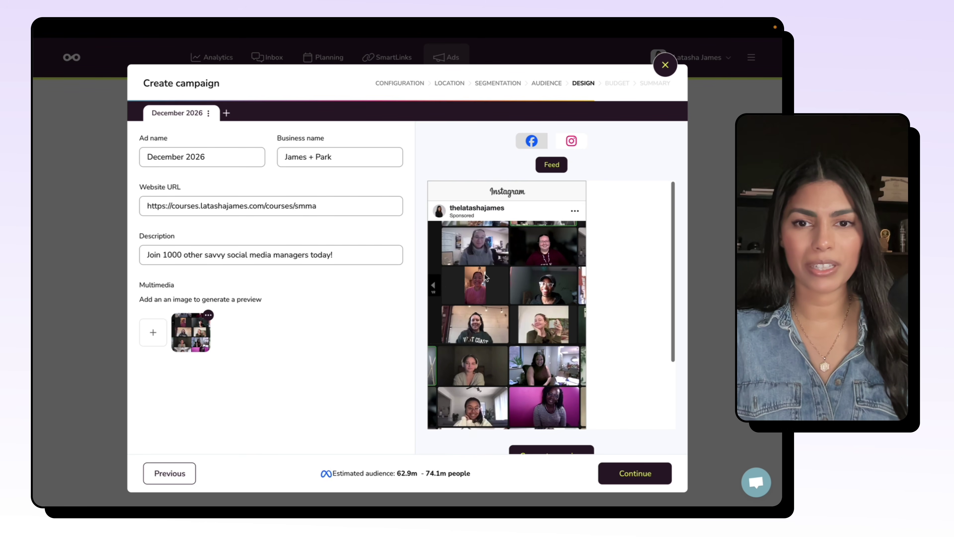
Generate the Instagram feed preview and examine the ad's image, call to action and layout.
click(572, 141)
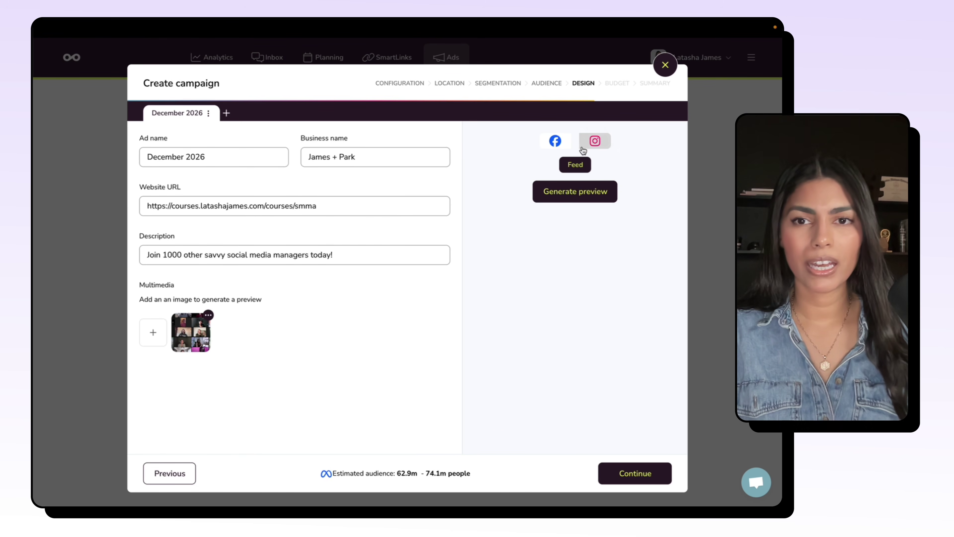
click(575, 191)
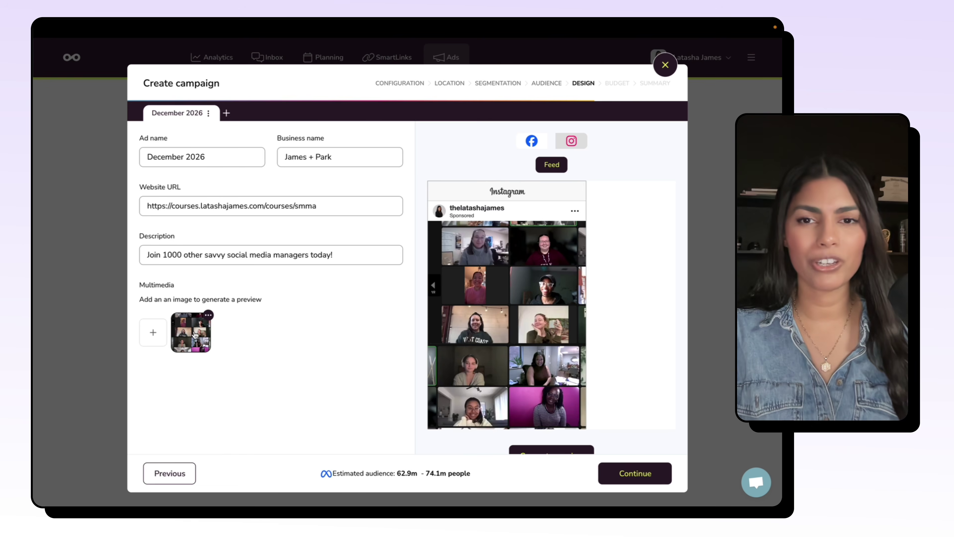
scroll(583, 304, down, 2)
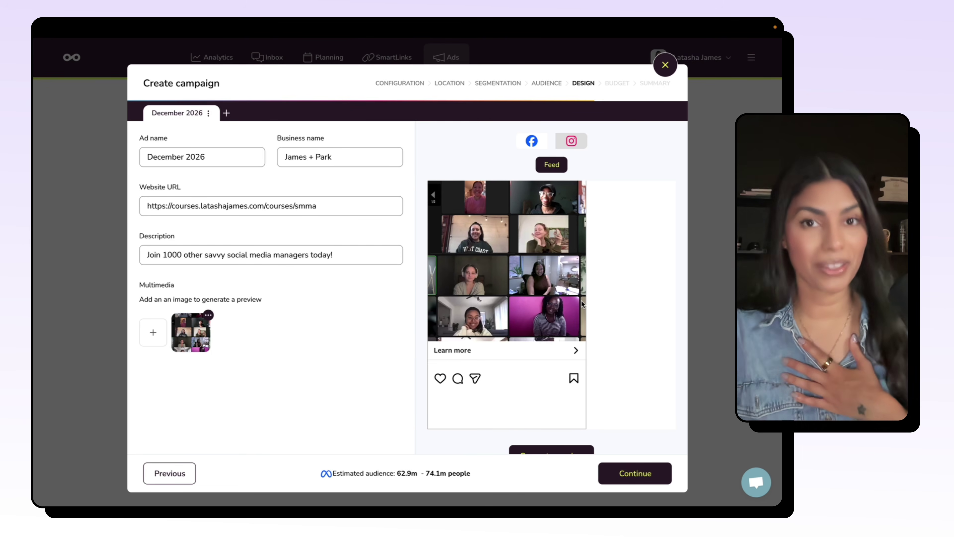
scroll(583, 304, up, 2)
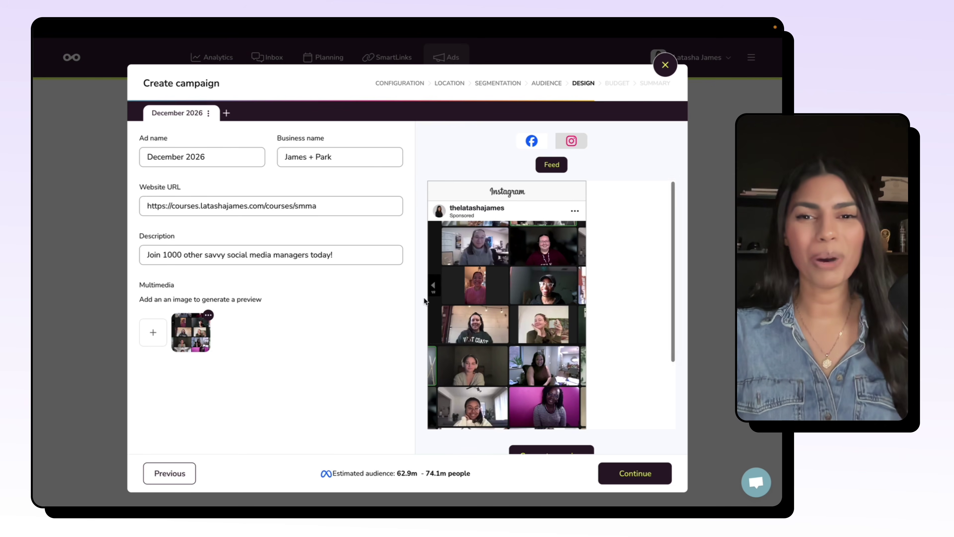
scroll(363, 308, down, 1)
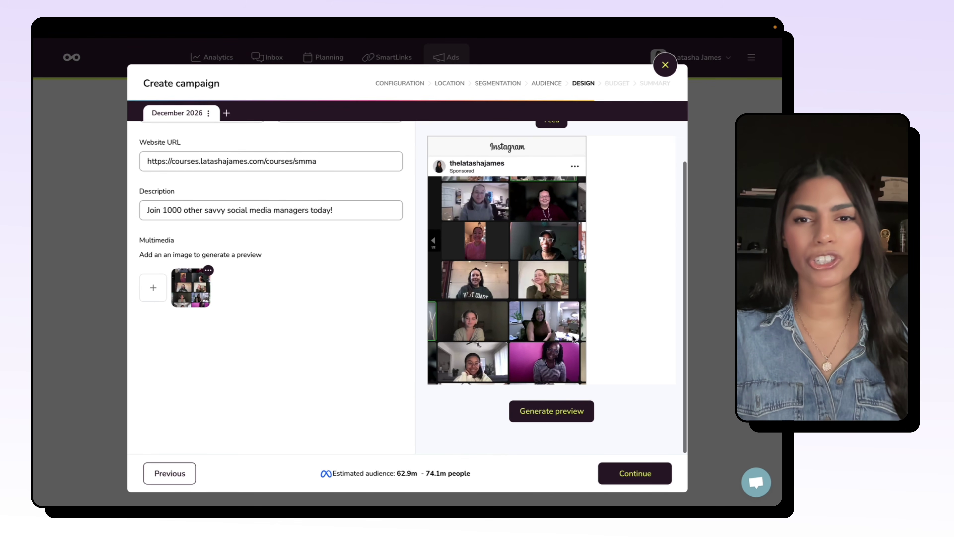
scroll(355, 330, up, 1)
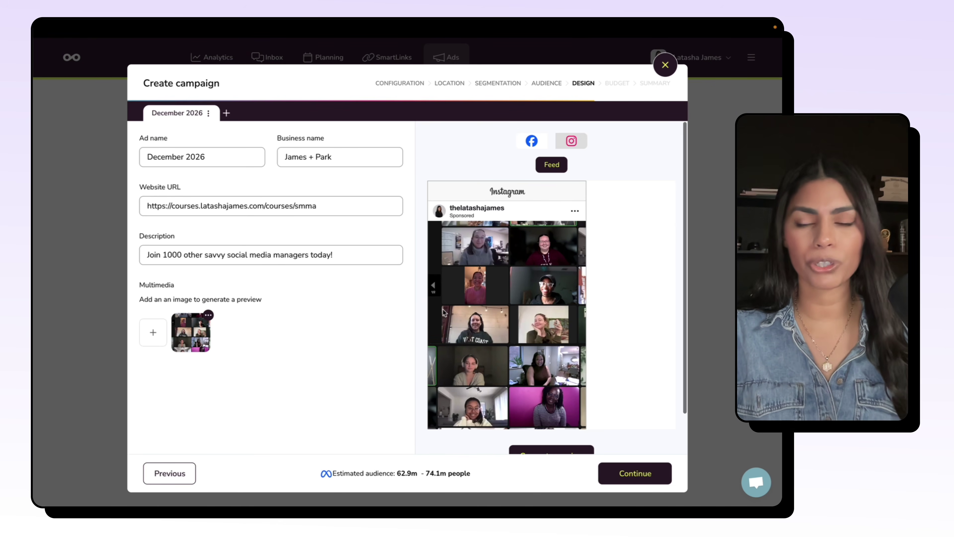
Continue to the budget stage and set a daily budget of 10 USD.
click(638, 475)
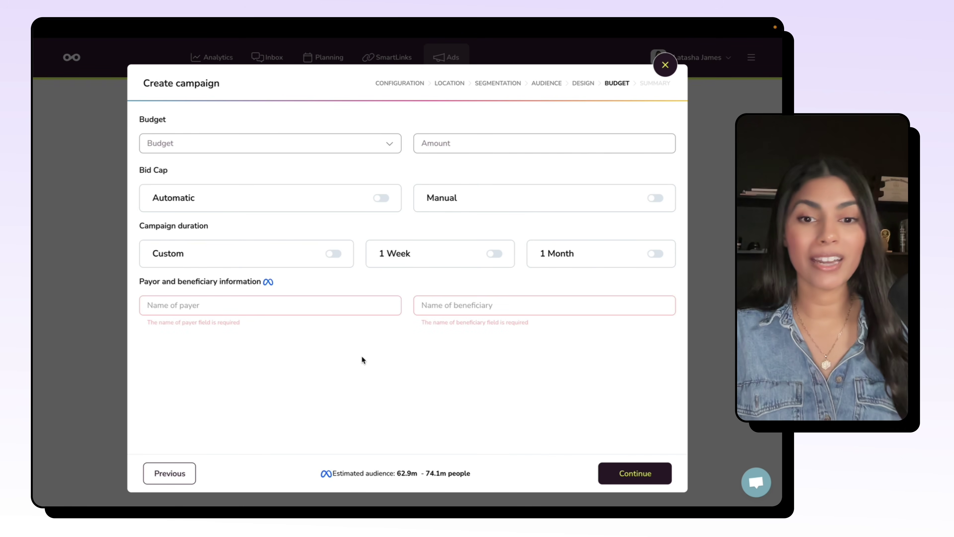
click(241, 149)
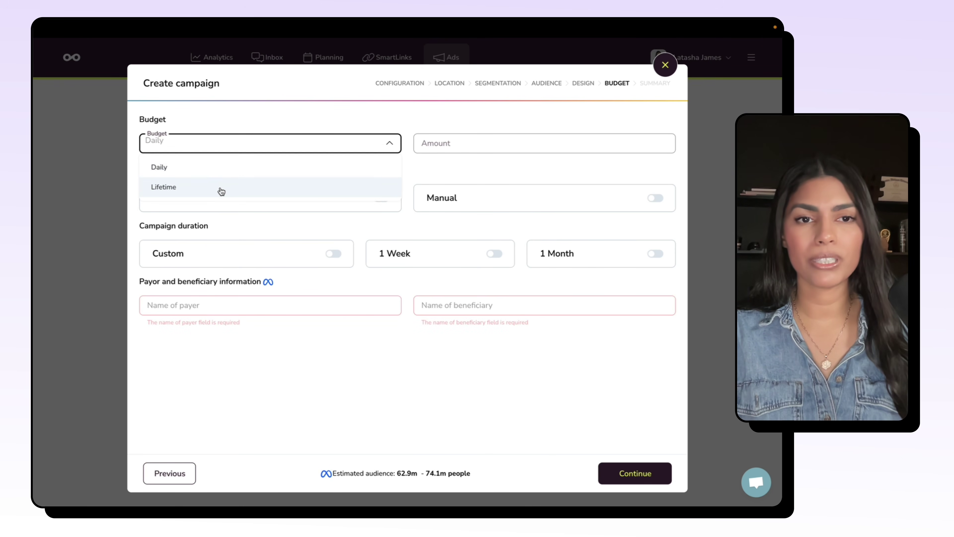
click(219, 172)
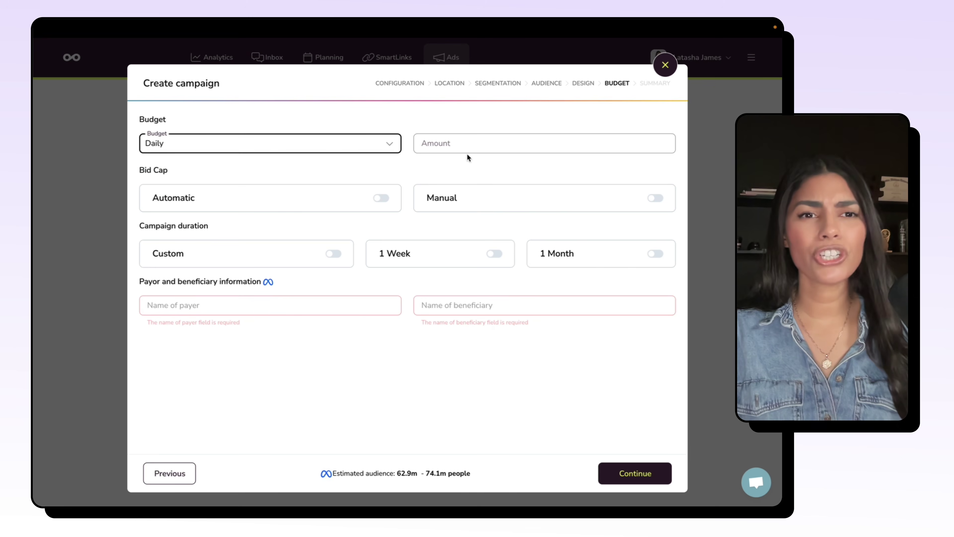
click(456, 143)
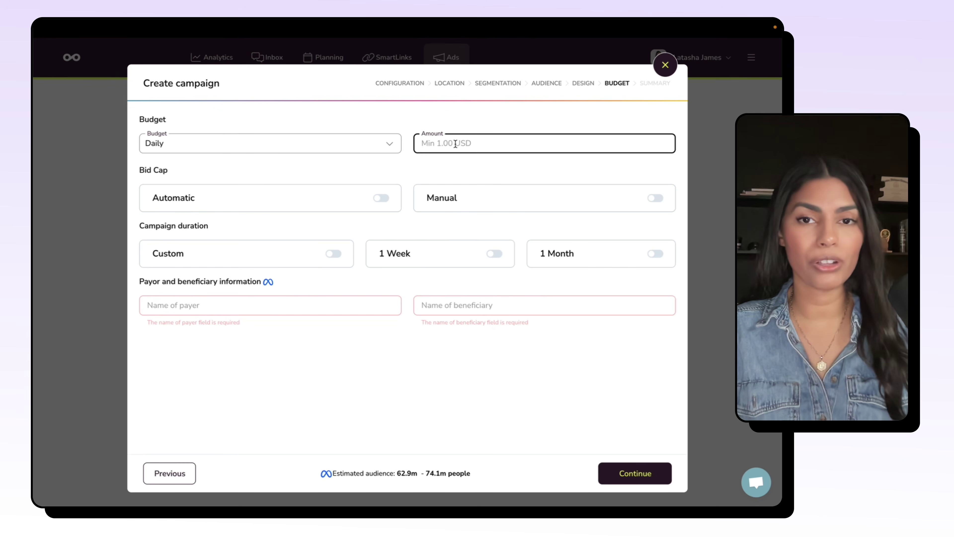
text(10)
click(446, 158)
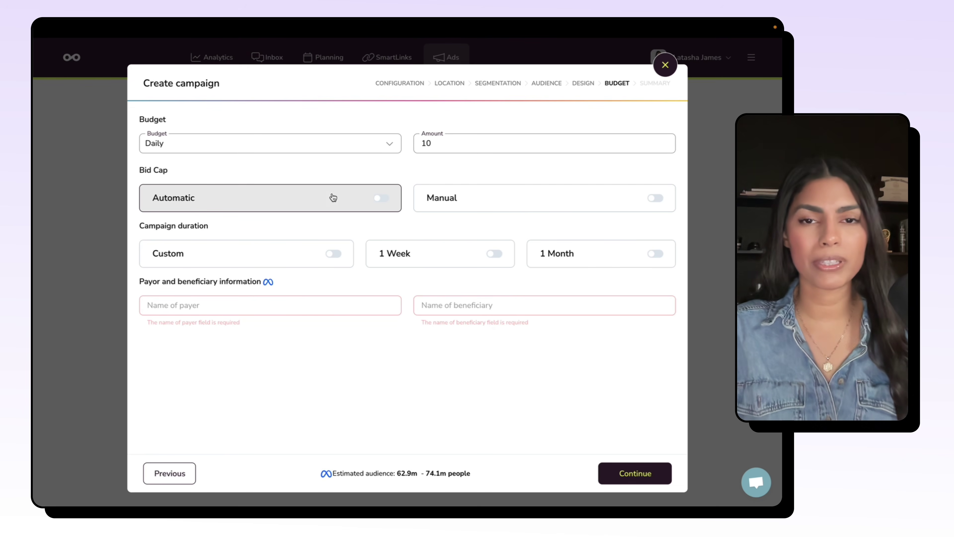
Set the bid cap to Automatic and the campaign duration to 1 Week, trying the Custom duration first.
click(381, 201)
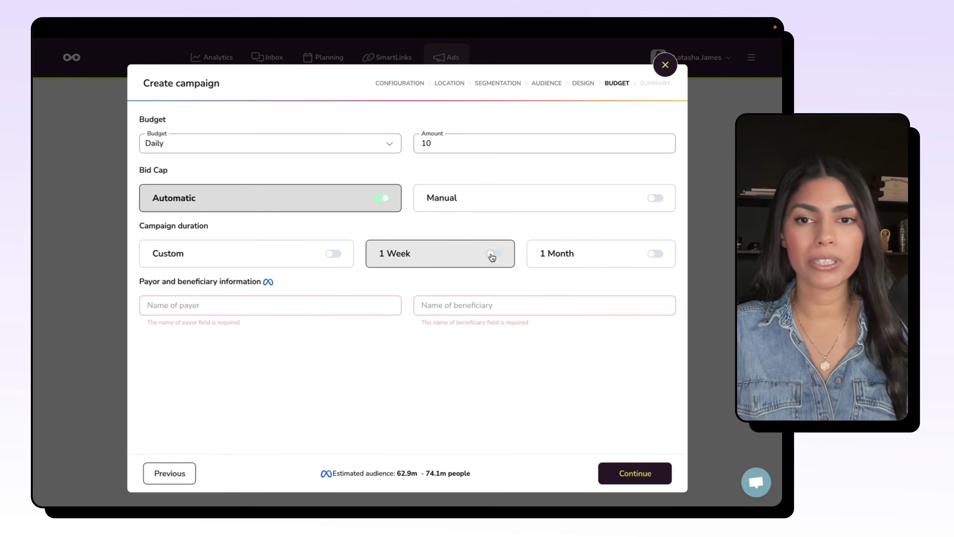
click(195, 259)
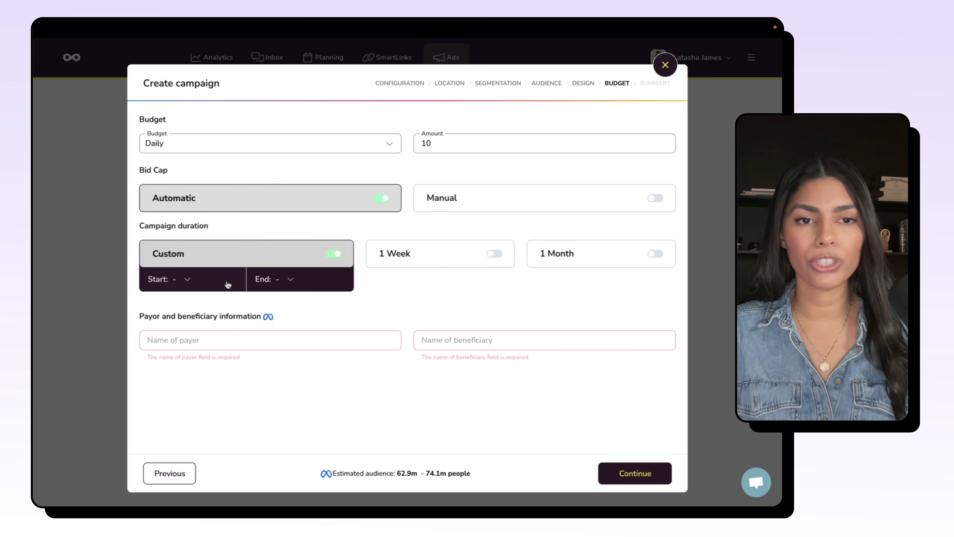
click(334, 254)
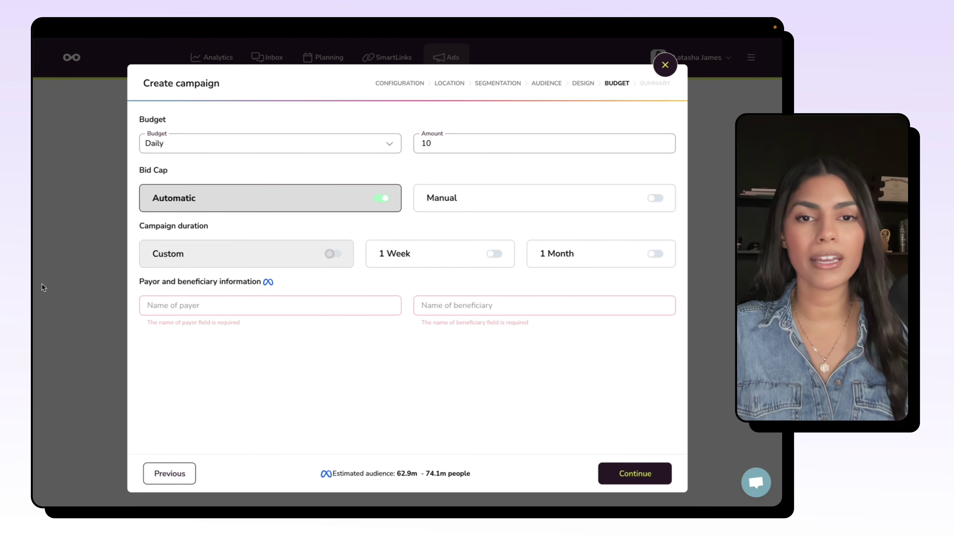
click(494, 253)
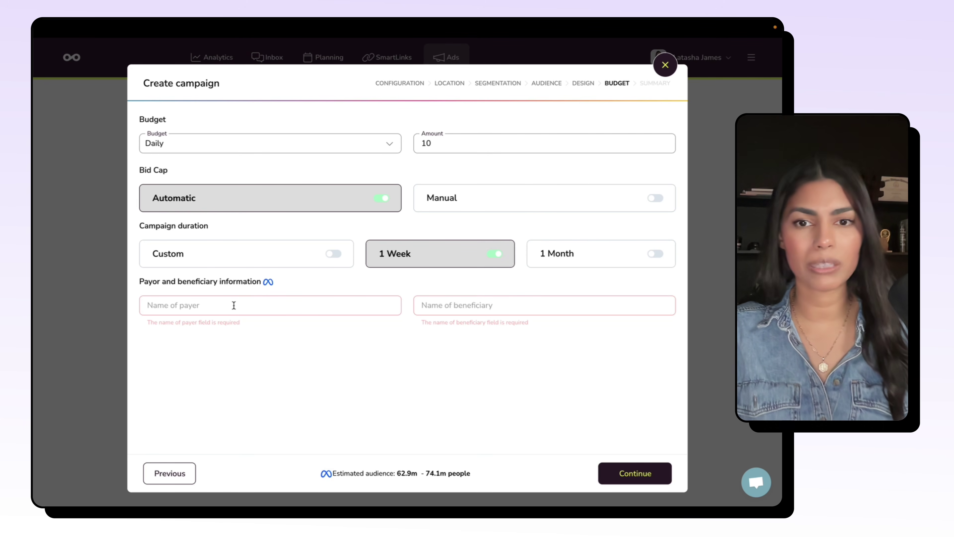
Enter the payer's name and "James + Park LLC" as beneficiary, and continue to the campaign summary to review it.
click(179, 304)
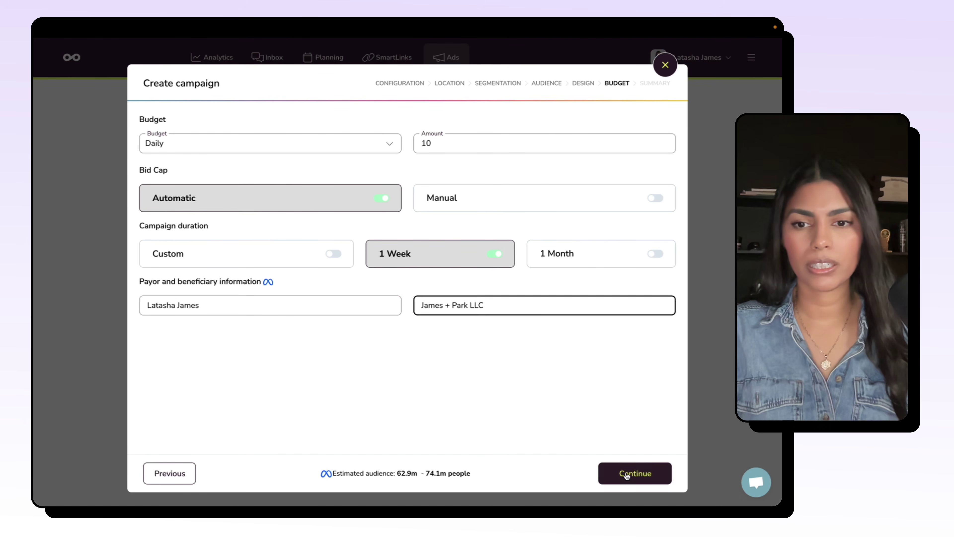
click(622, 474)
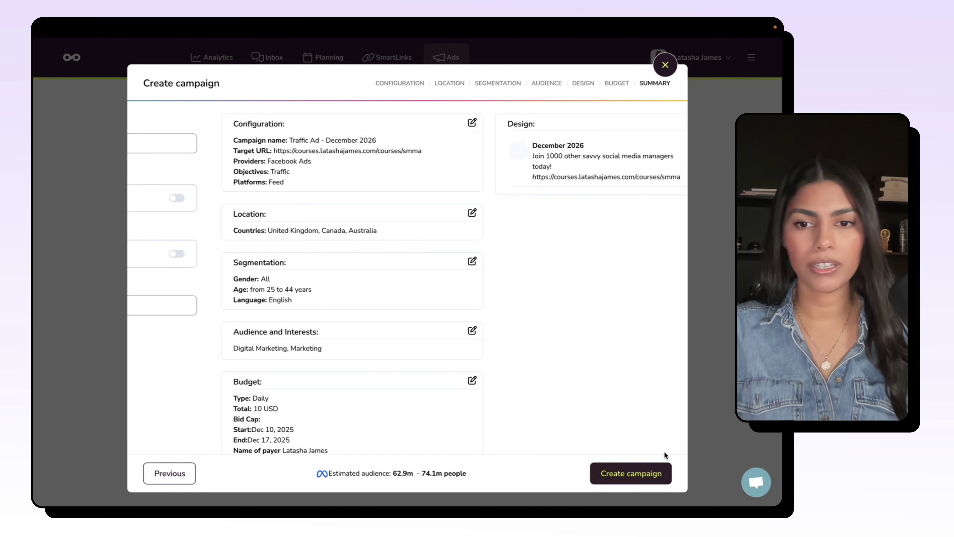
scroll(387, 270, down, 1)
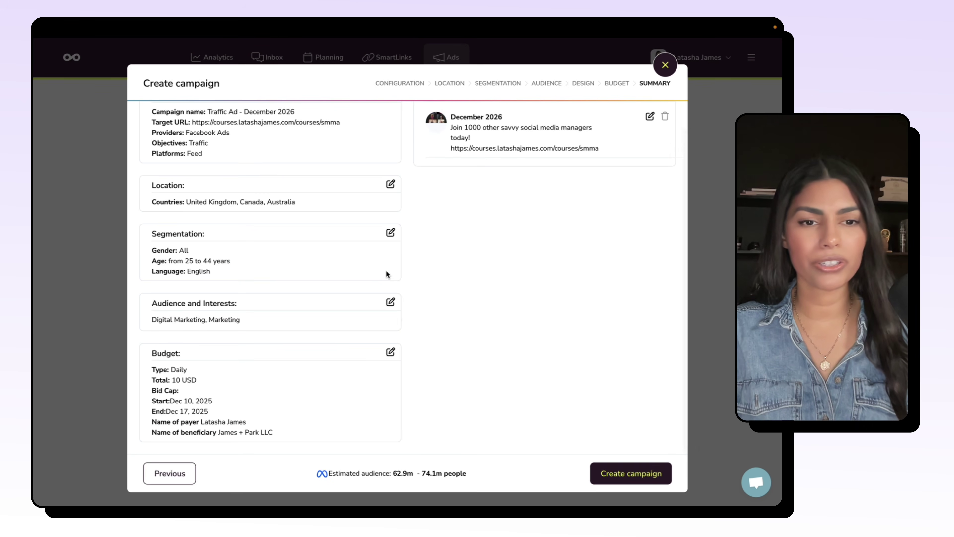
scroll(386, 270, up, 1)
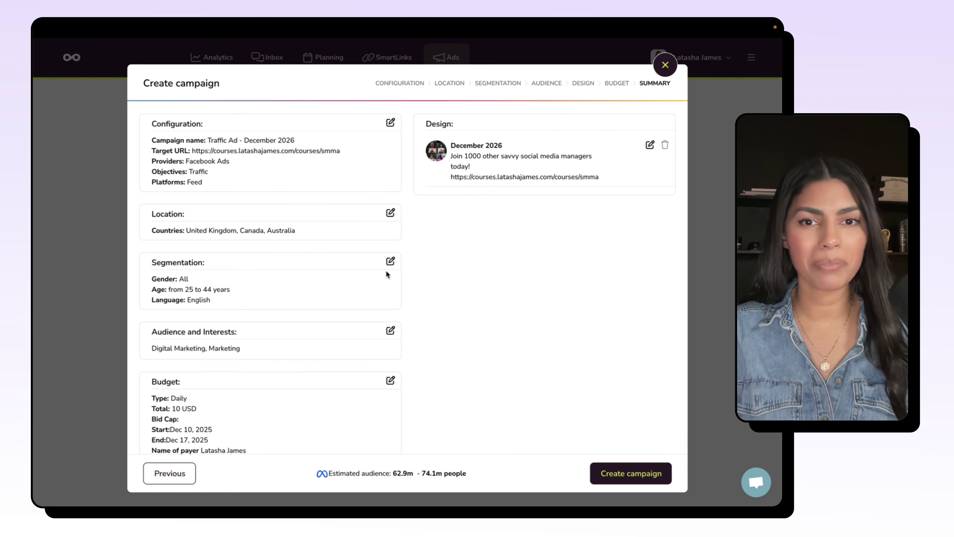
scroll(386, 270, down, 1)
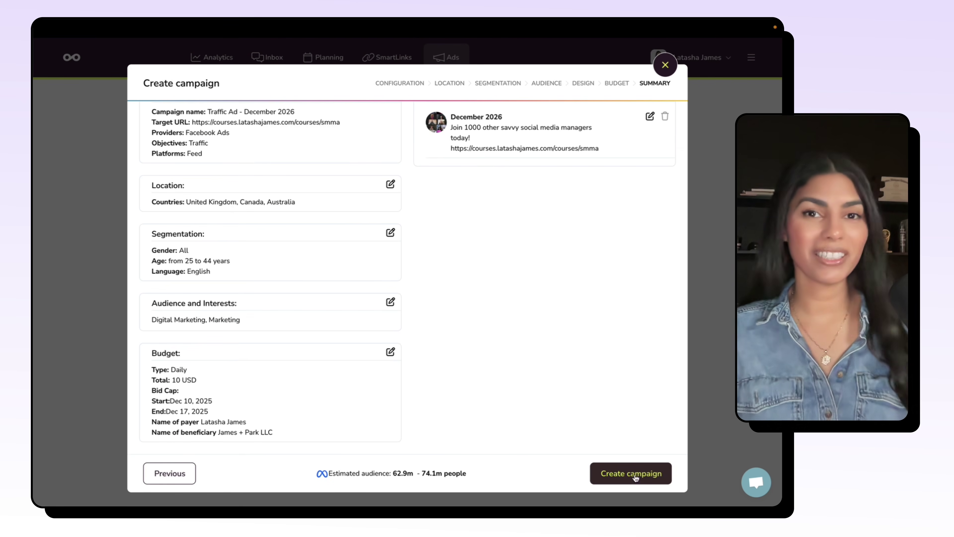